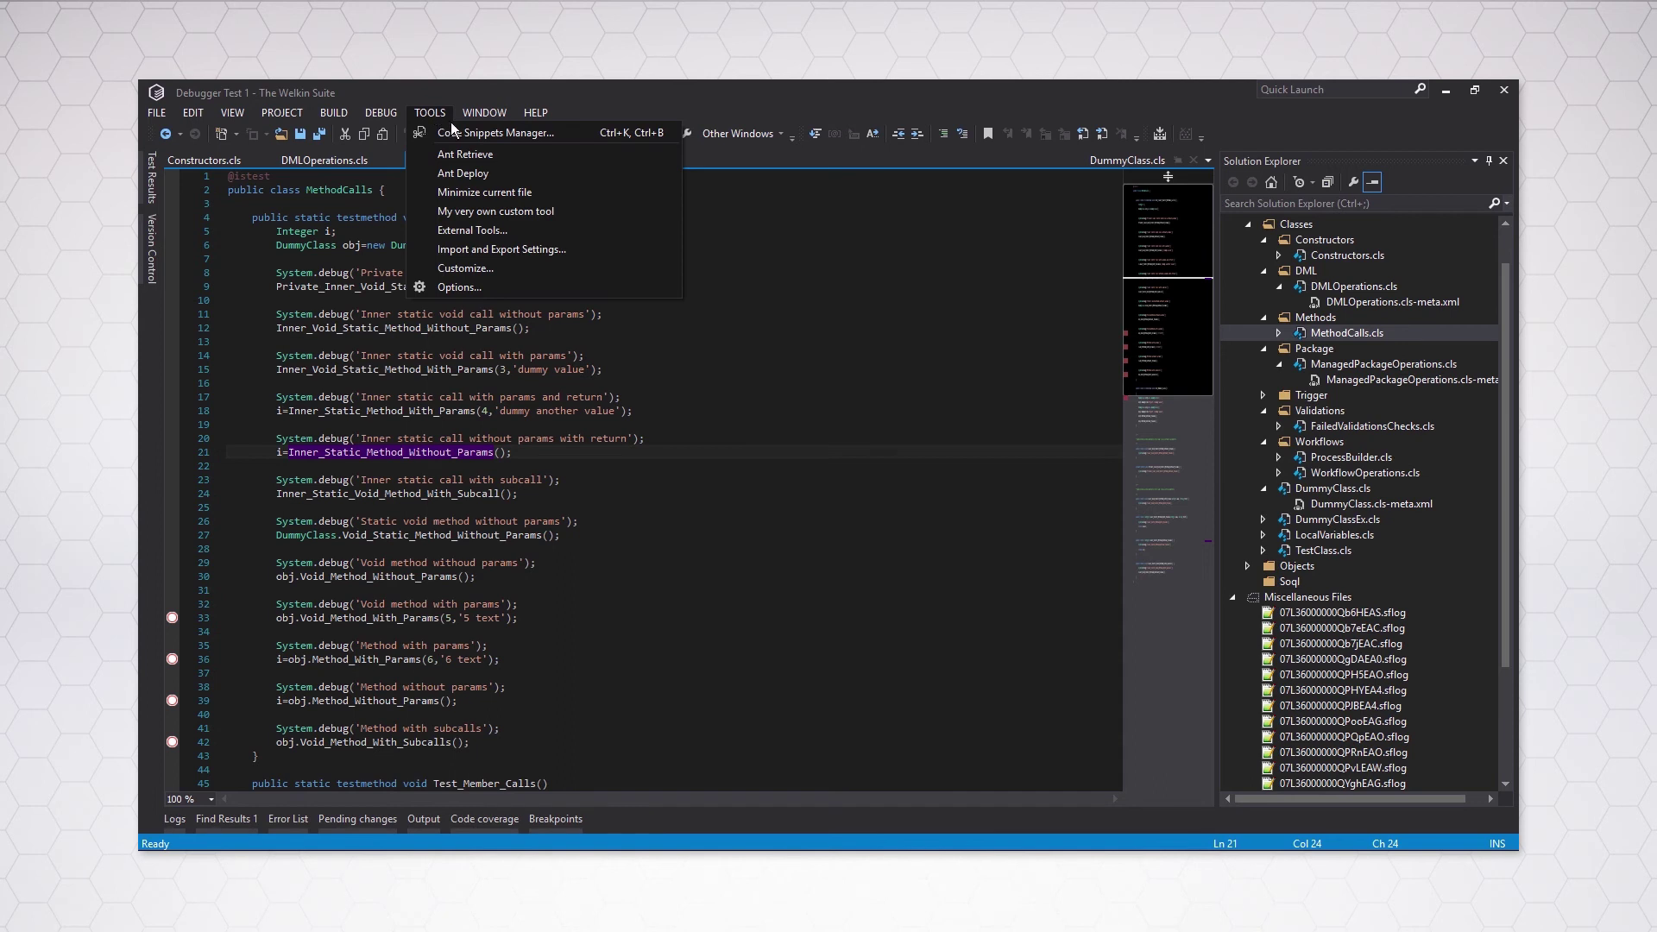
# - Delete the "My very own custom tool" entry from the External Tools list
pyautogui.click(514, 227)
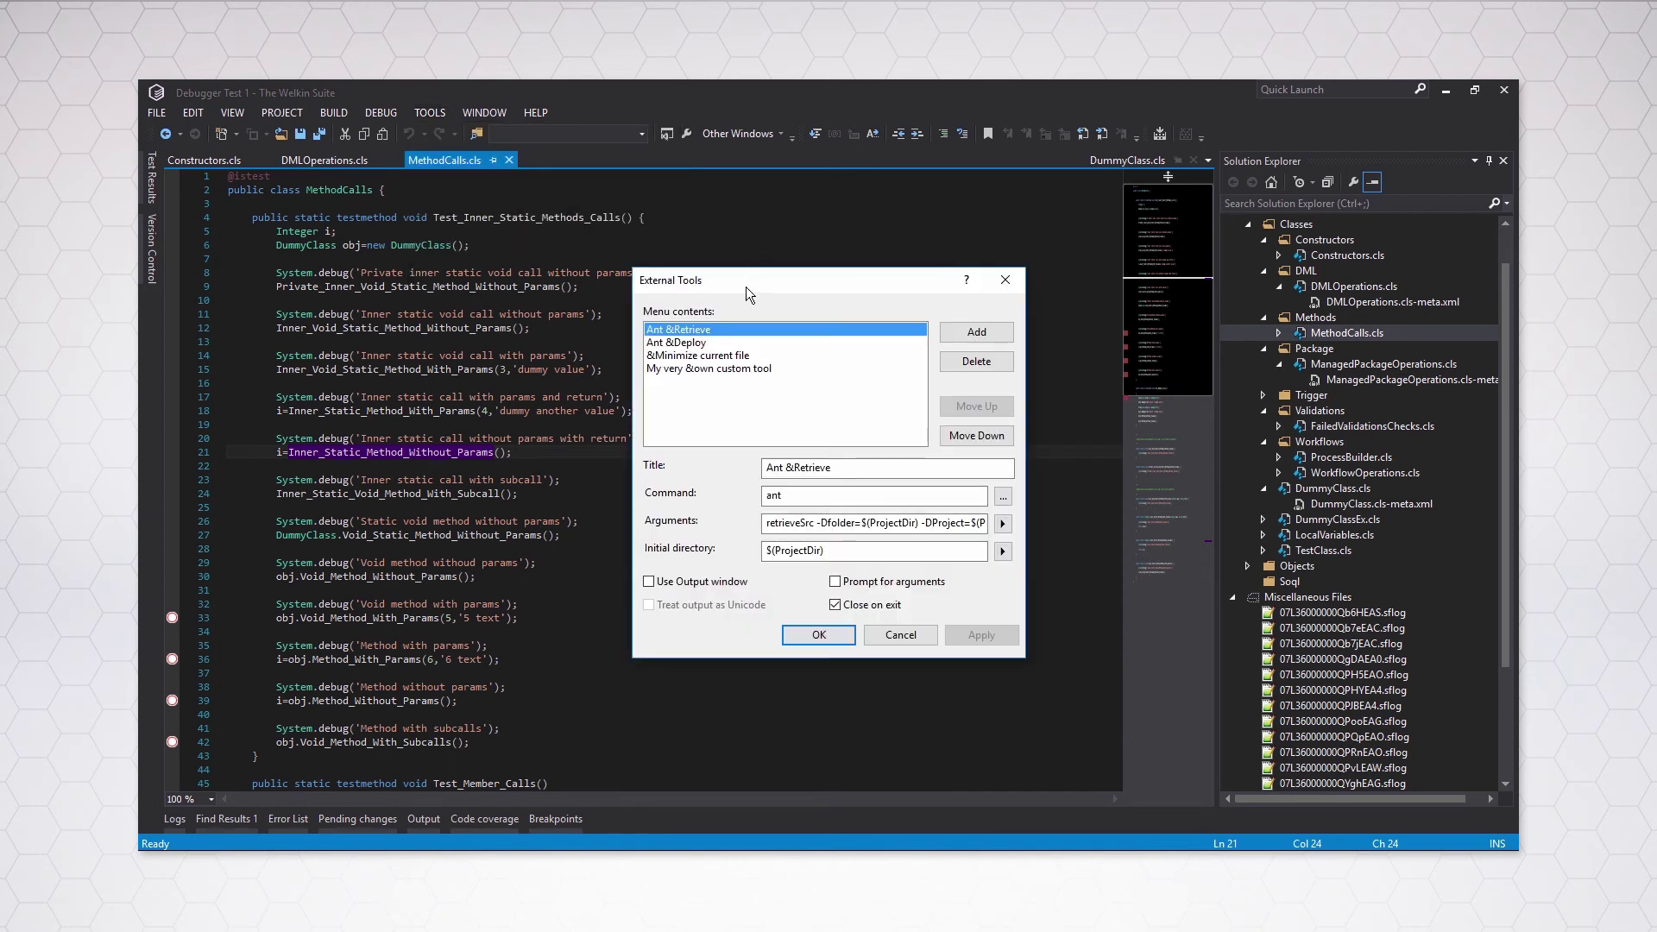
pyautogui.moveTo(746, 287); pyautogui.dragTo(691, 261)
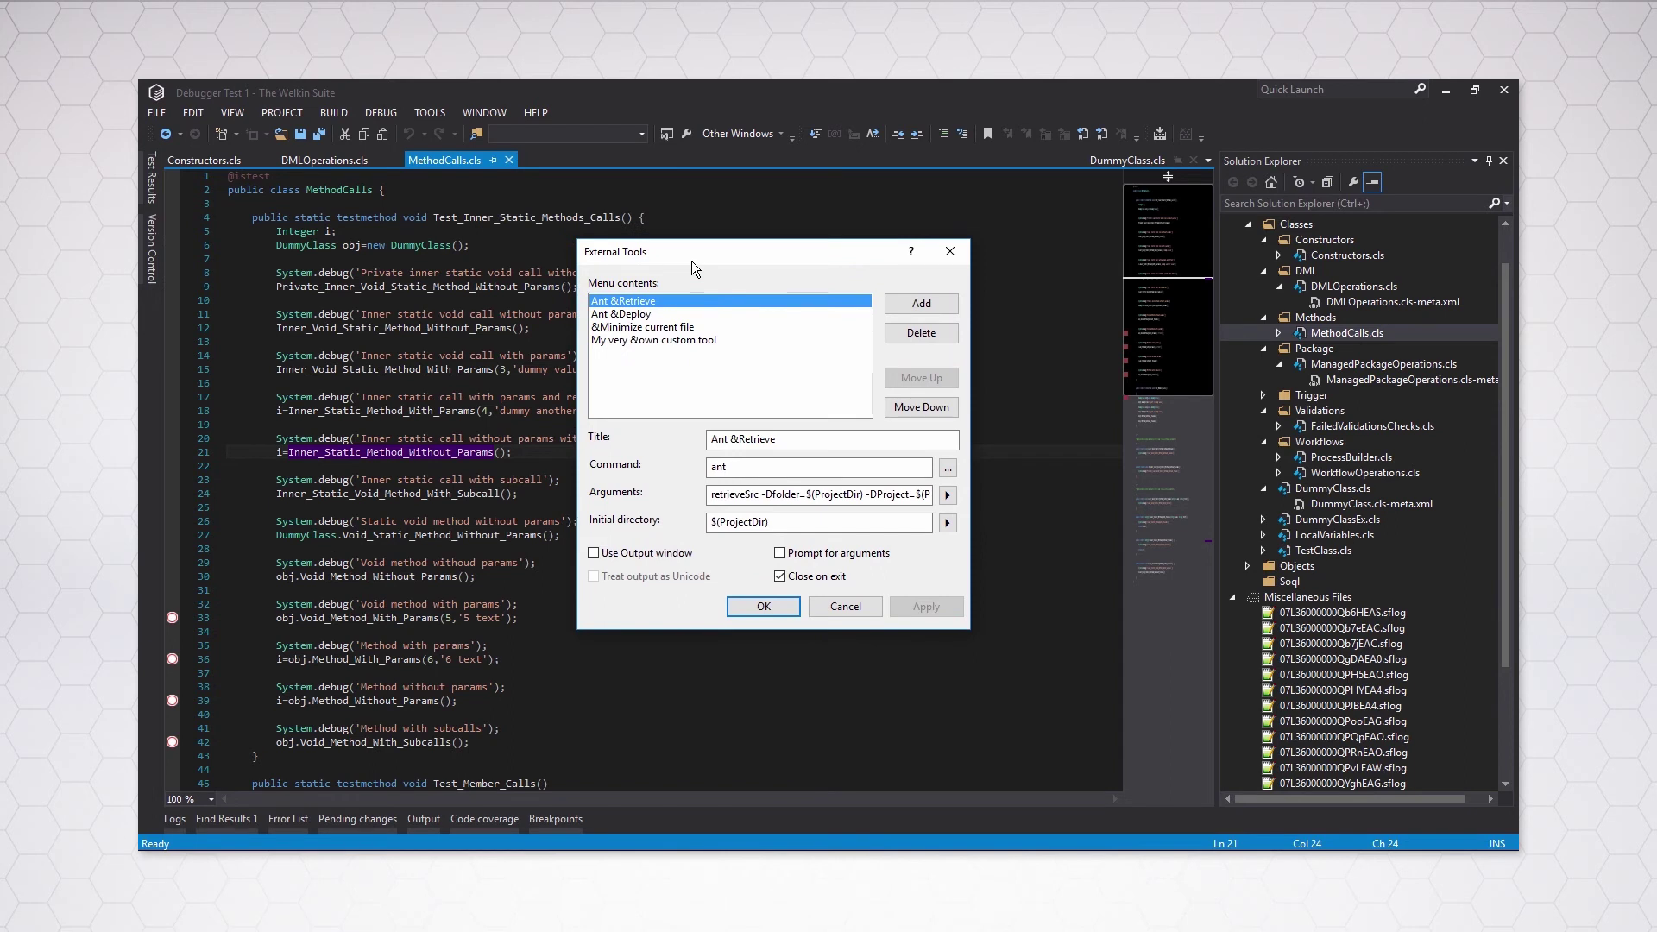
pyautogui.click(706, 340)
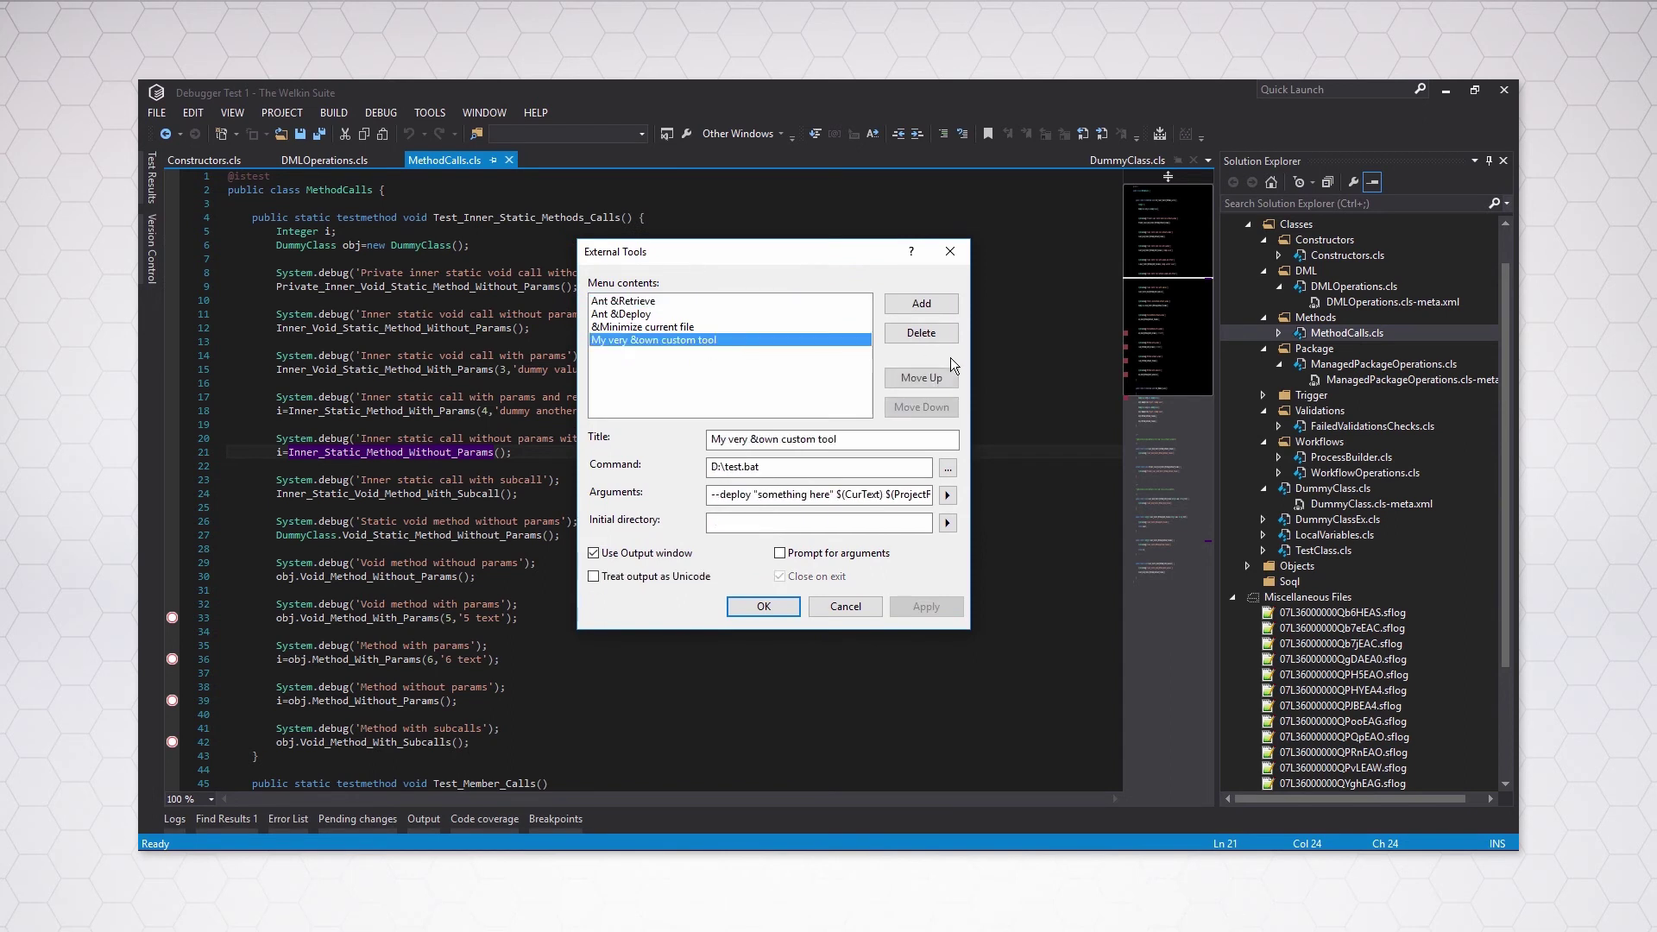
pyautogui.click(940, 340)
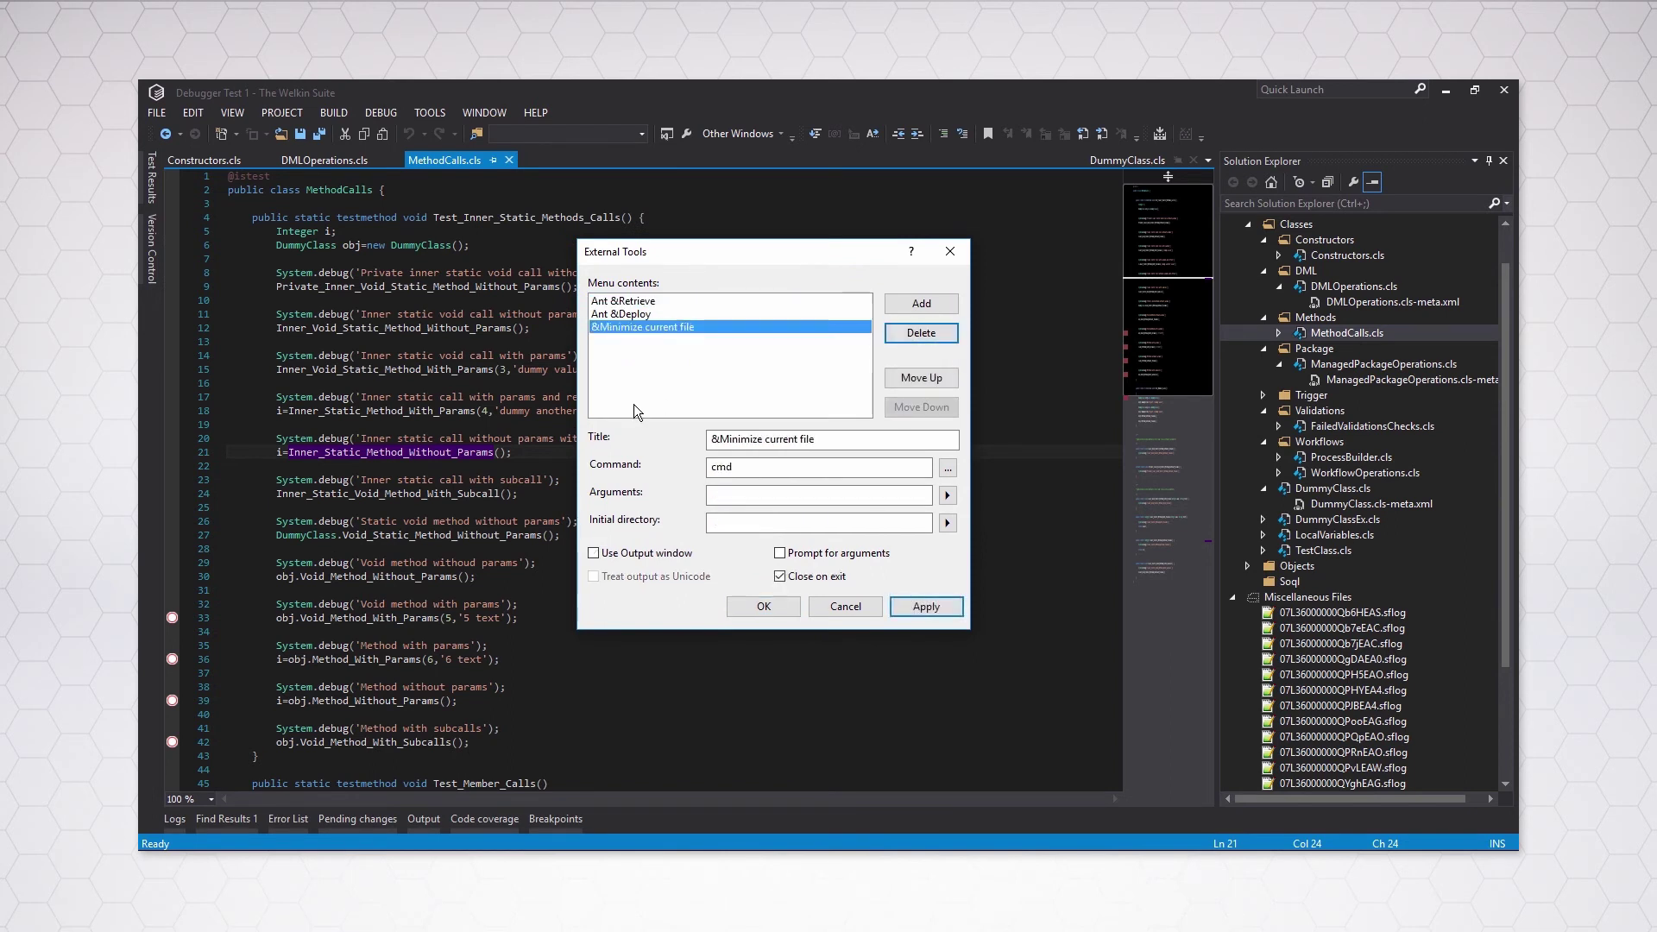
# - Add a new external tool with the title "I love The Welkin Suite"
pyautogui.click(659, 298)
pyautogui.click(663, 313)
pyautogui.click(668, 328)
pyautogui.click(918, 305)
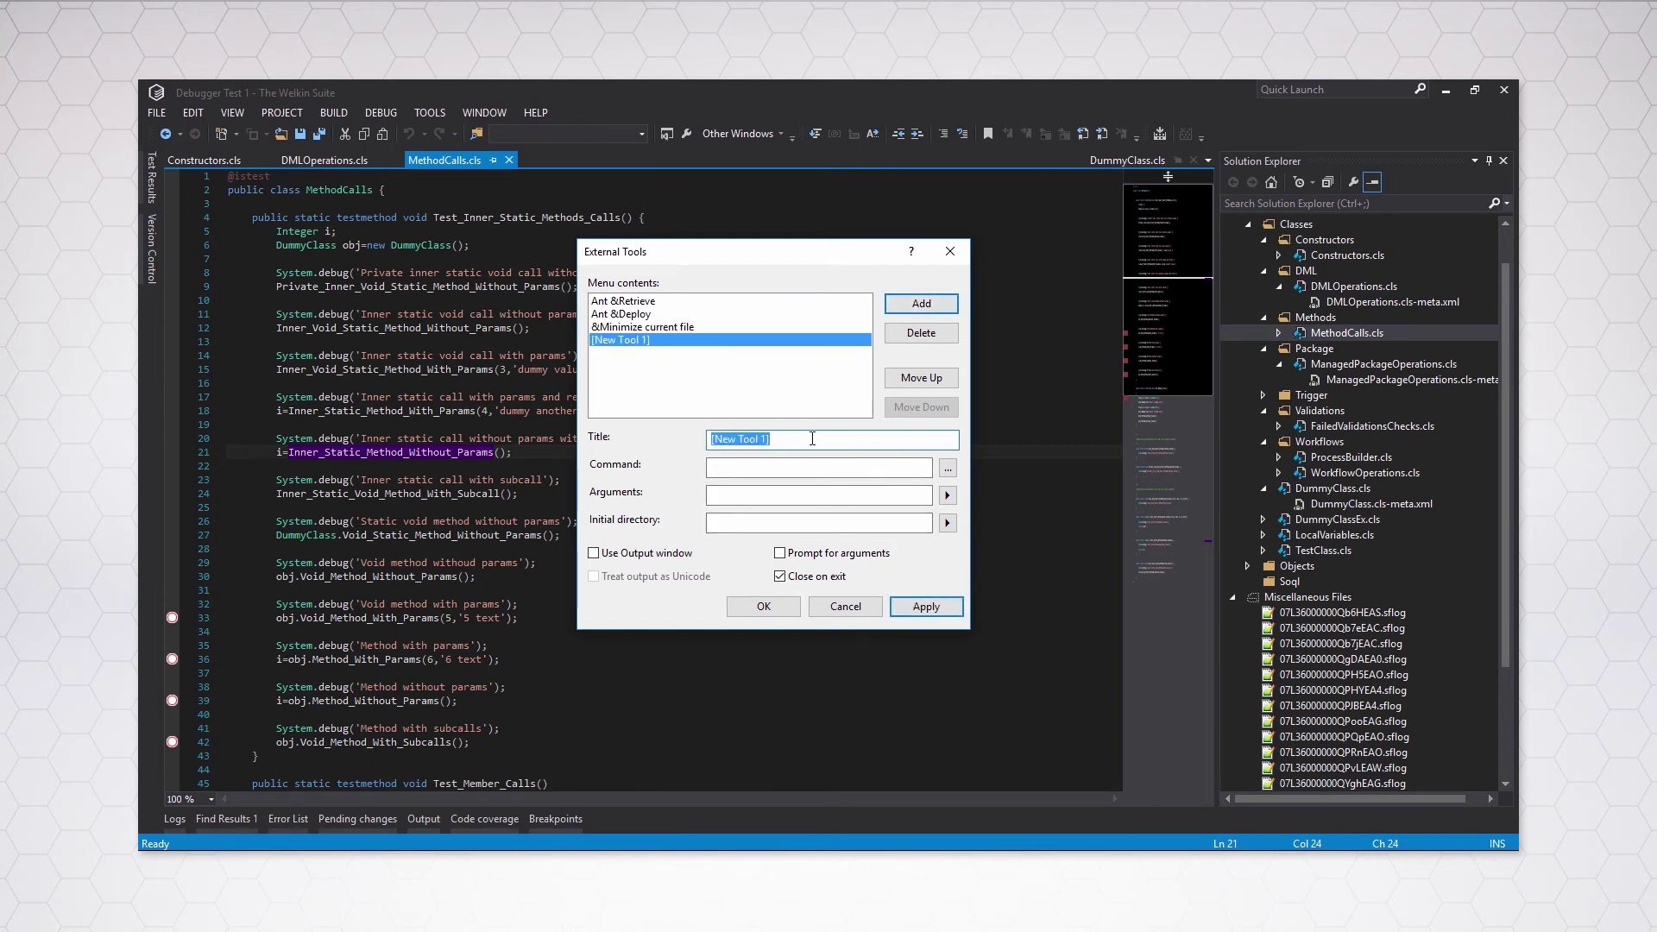
pyautogui.write('I love The Welkin Suite')
# - Set the new tool's command to the test.bat file on the Data (D:) drive
pyautogui.click(759, 467)
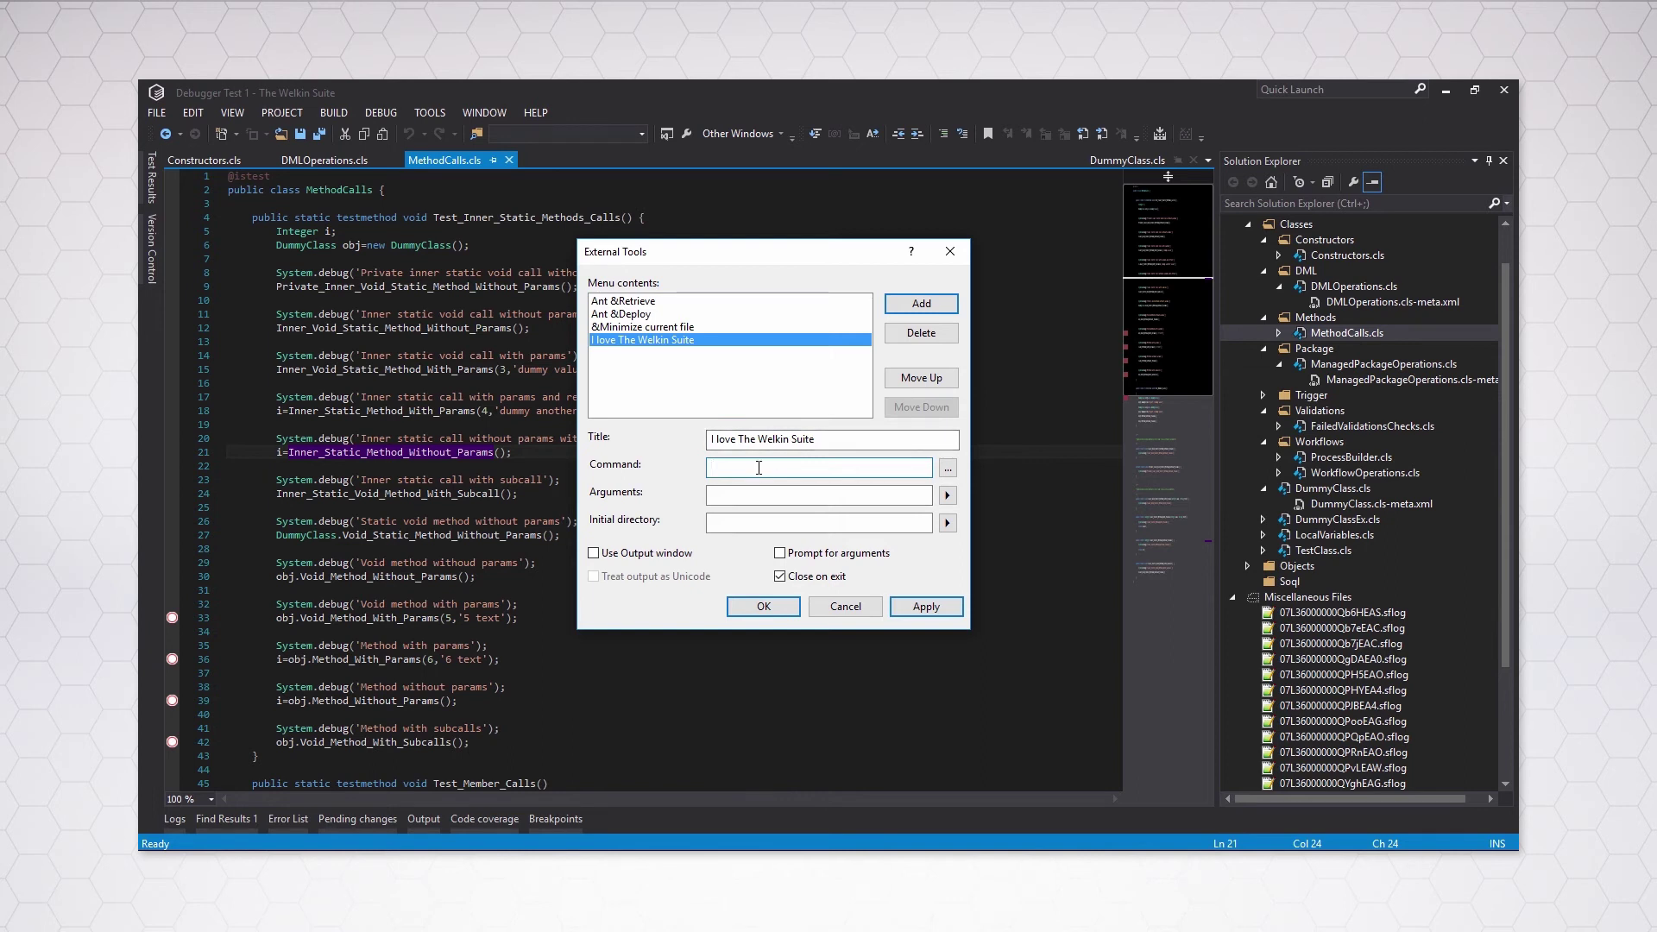
pyautogui.click(948, 468)
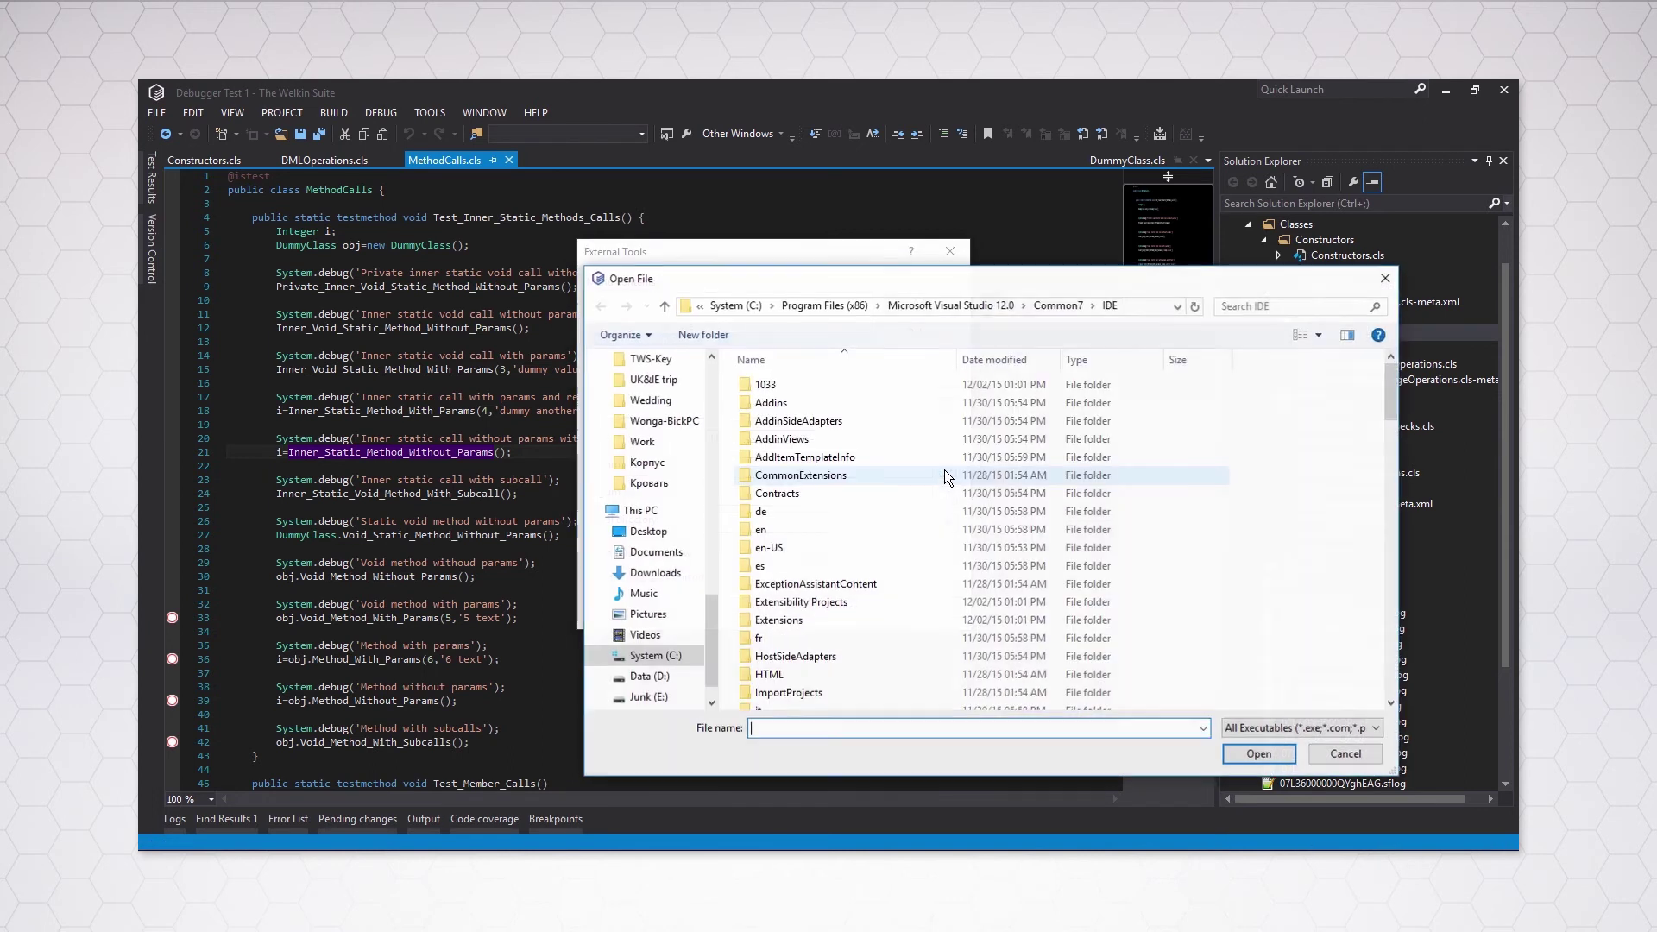
pyautogui.click(649, 677)
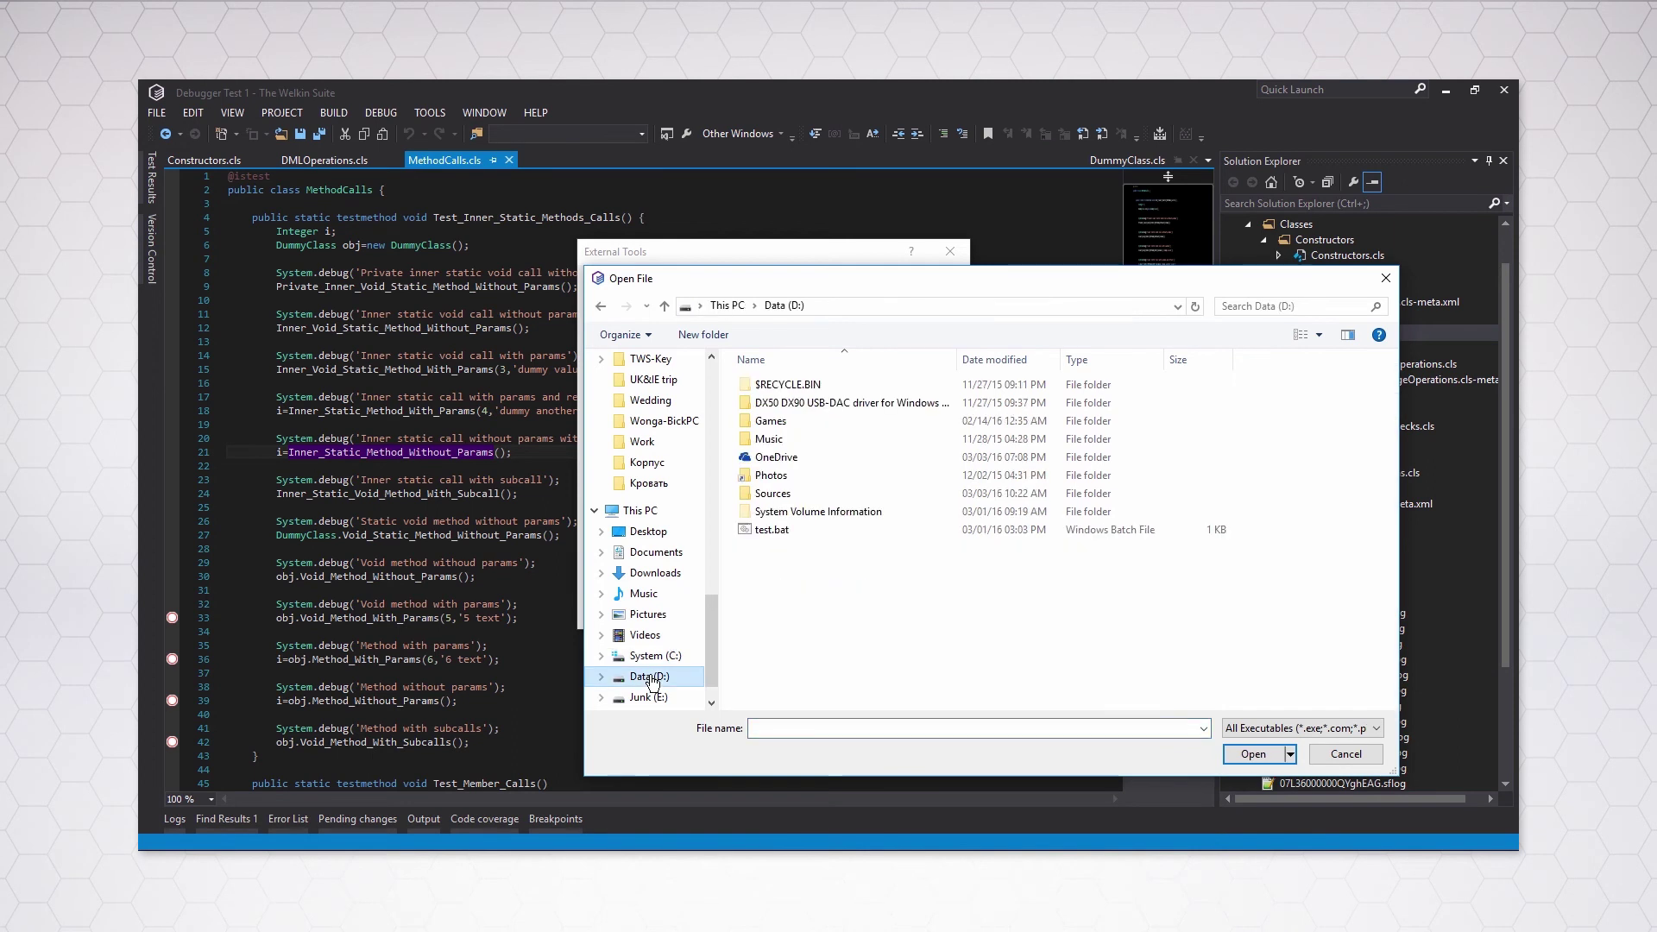
pyautogui.click(784, 530)
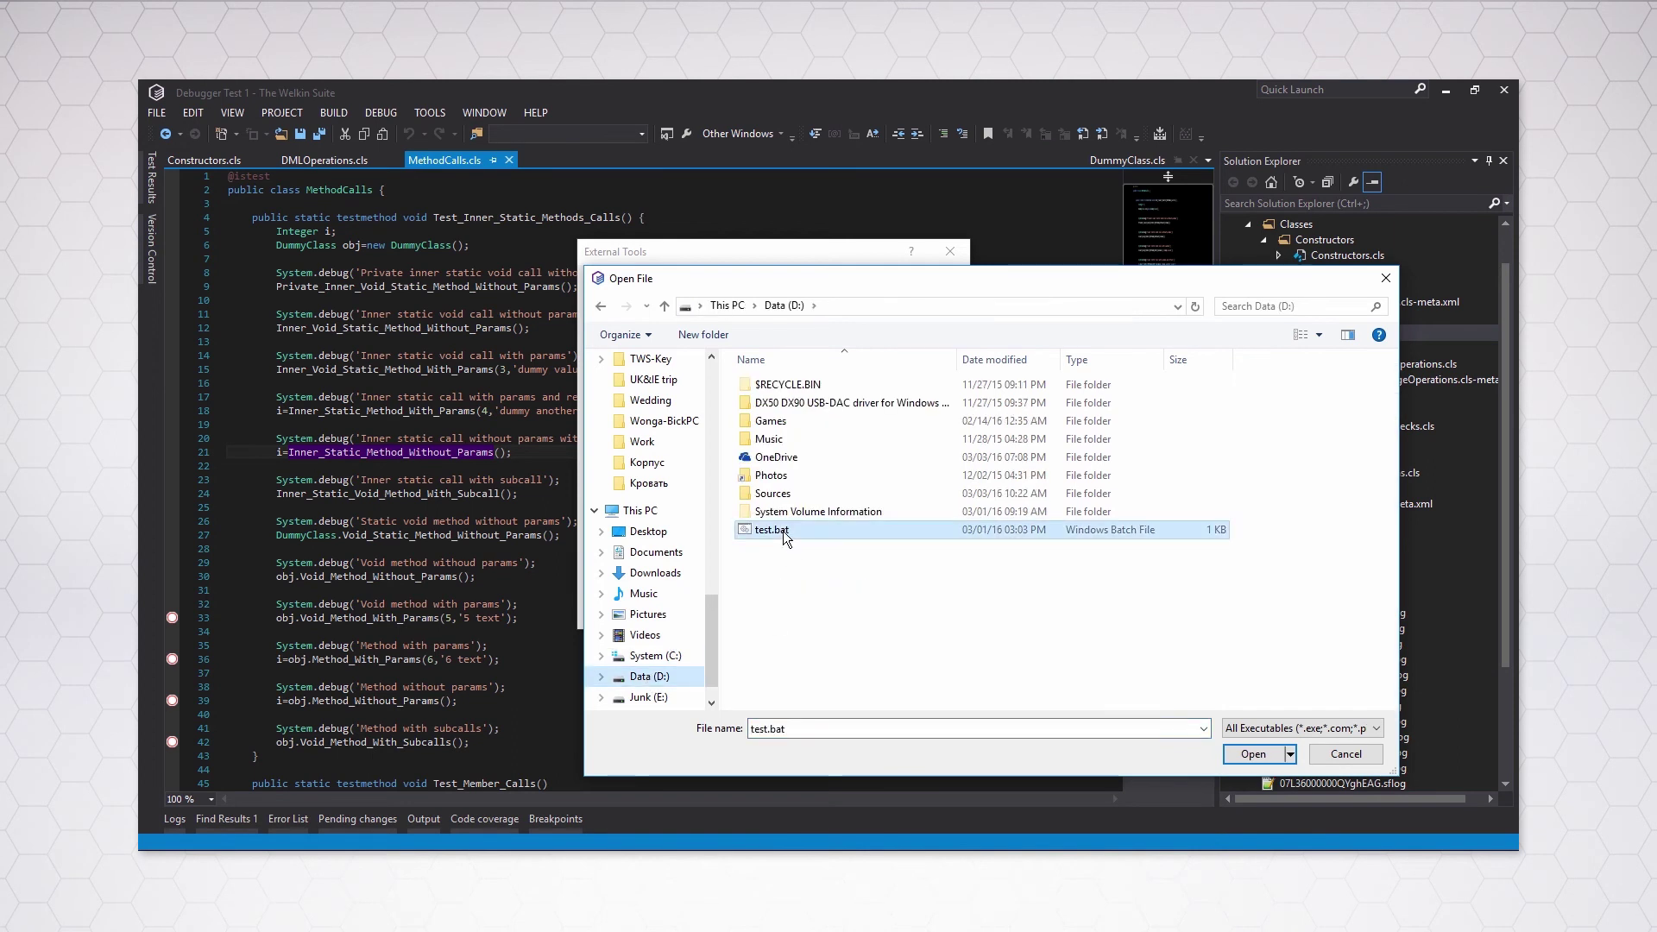
pyautogui.click(1236, 756)
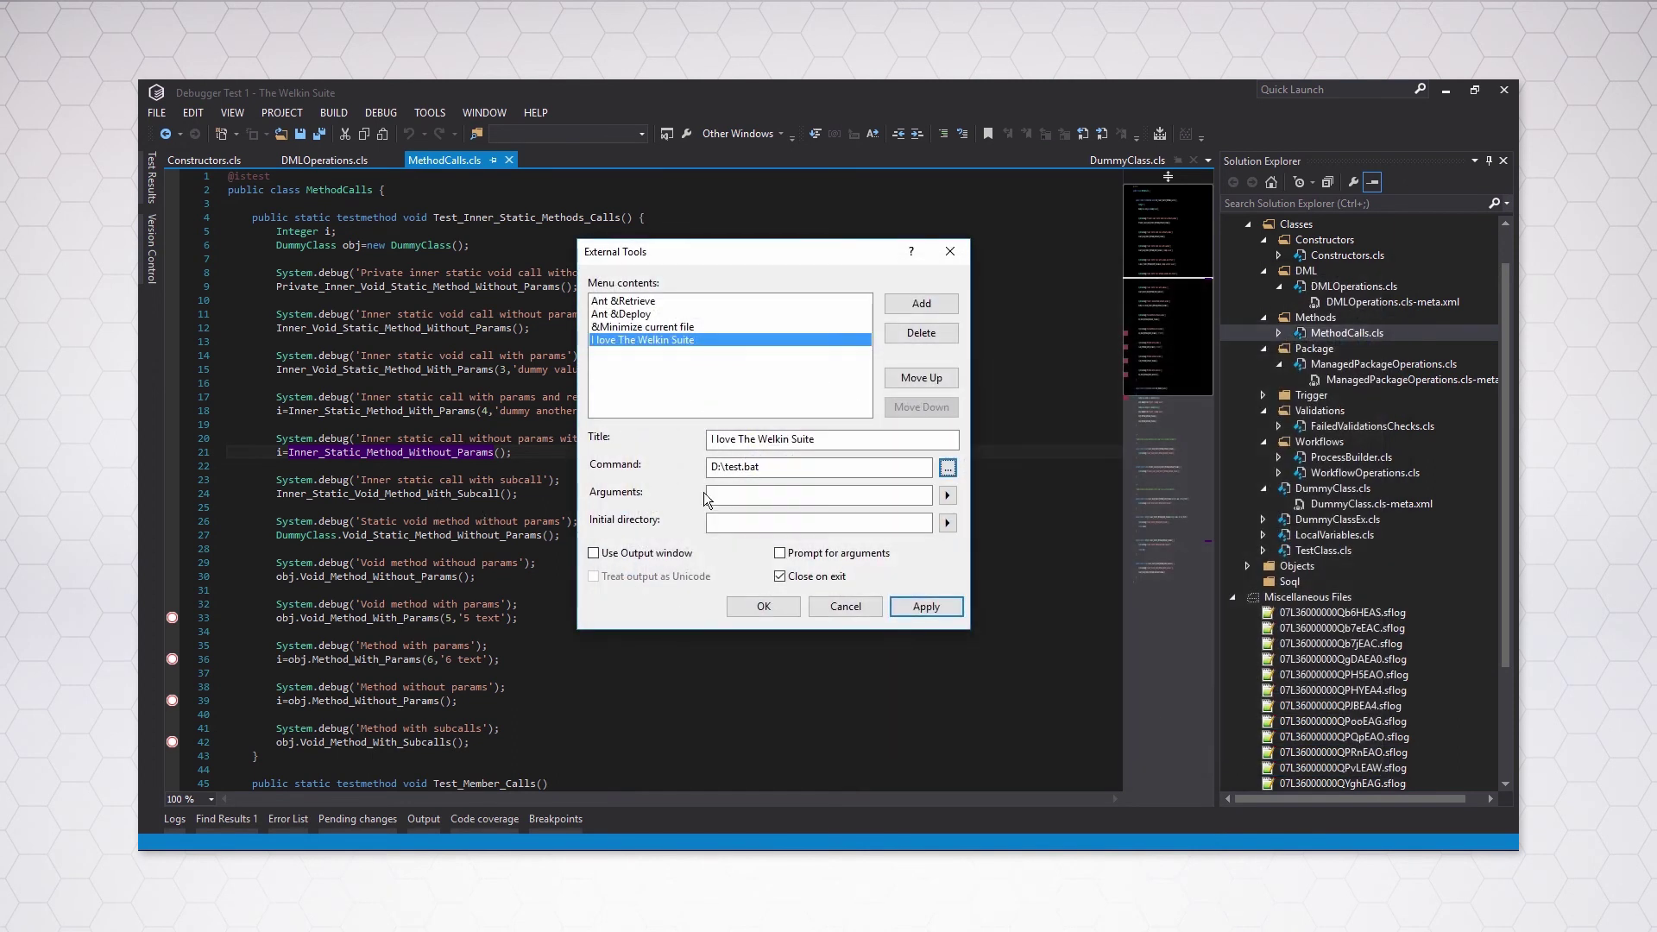
# - Set the tool's arguments to -deploy "Hello World" followed by the Current Line and Item File Name variables
pyautogui.click(769, 499)
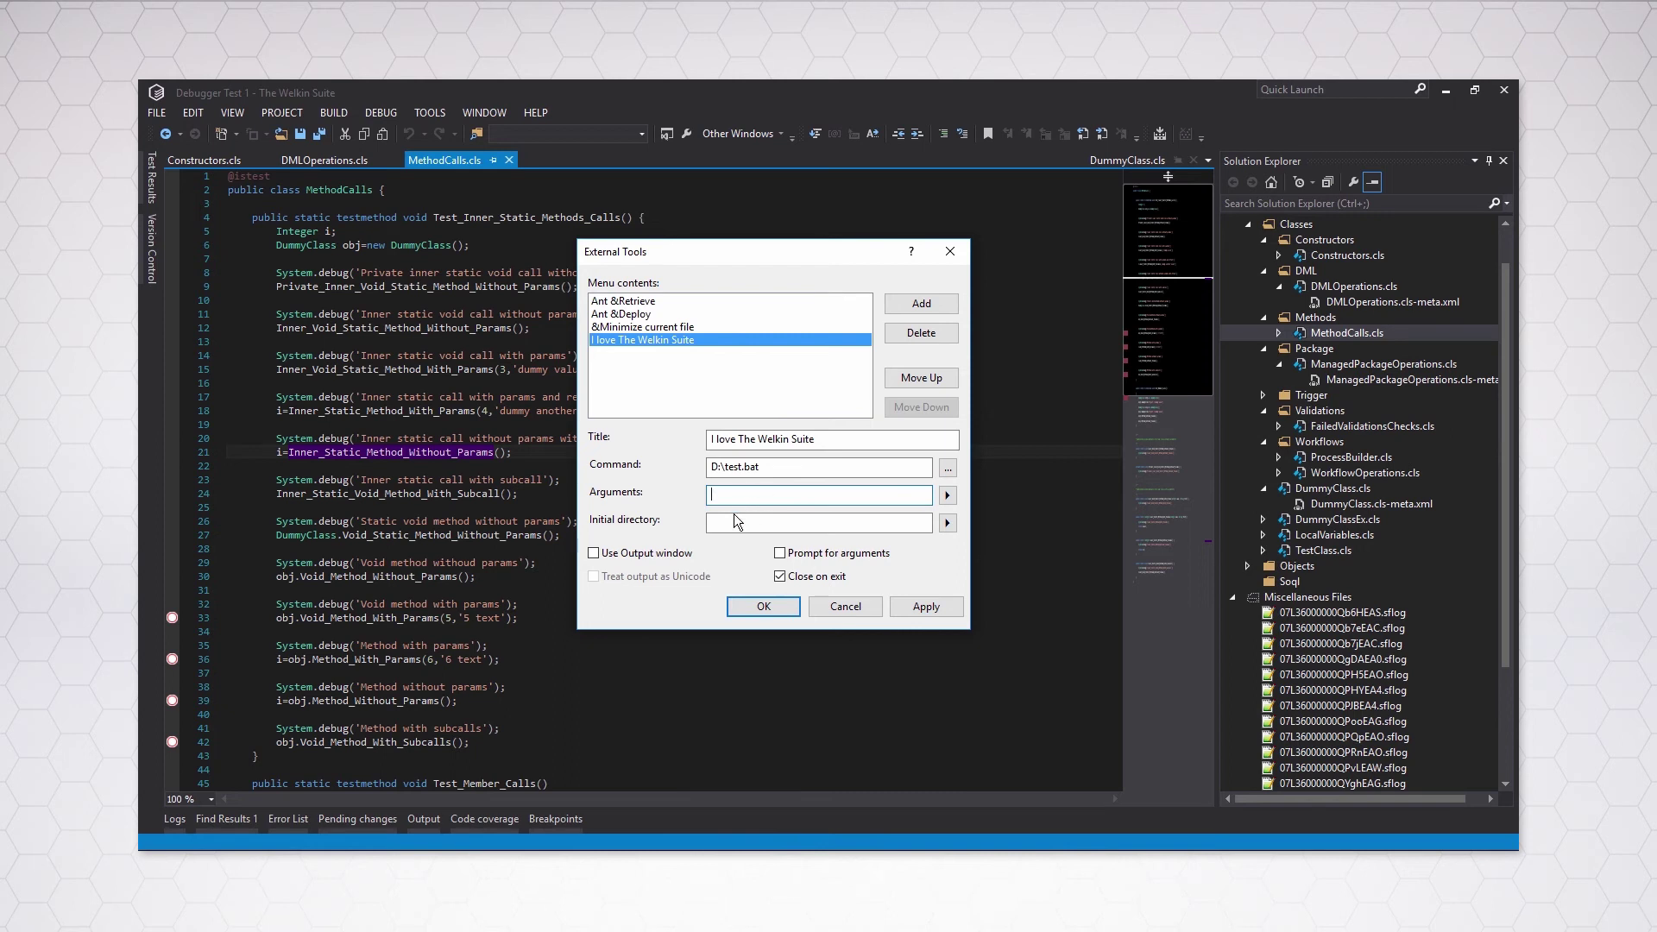
pyautogui.write('-deploy')
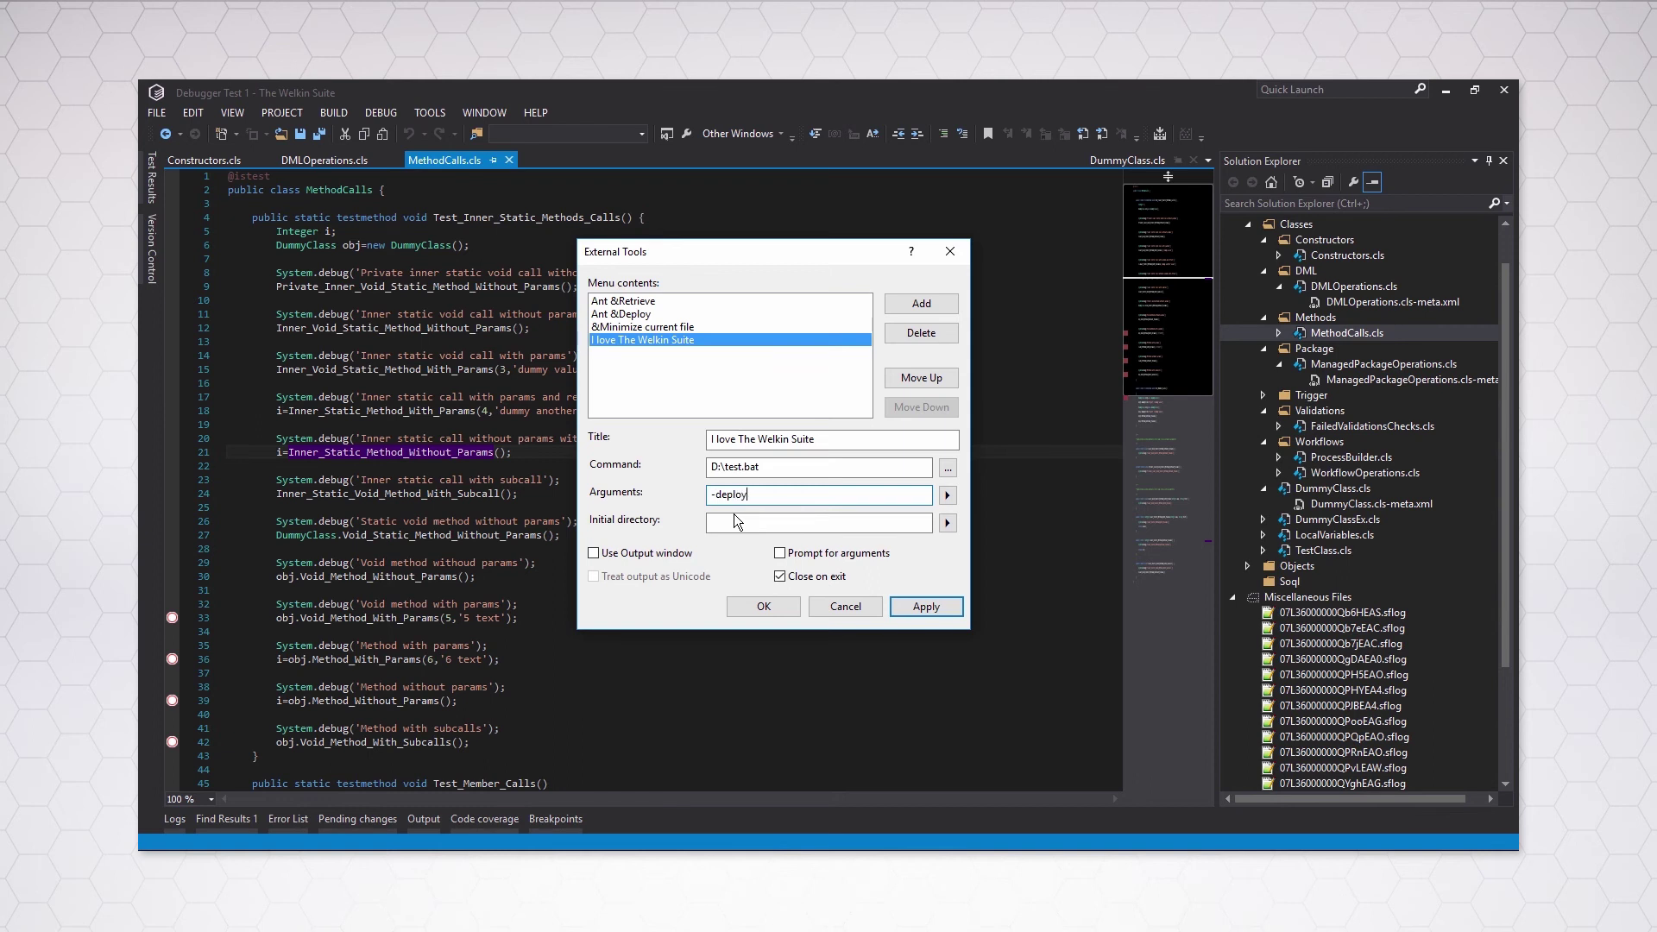
pyautogui.write(' "Hello World"')
pyautogui.click(946, 496)
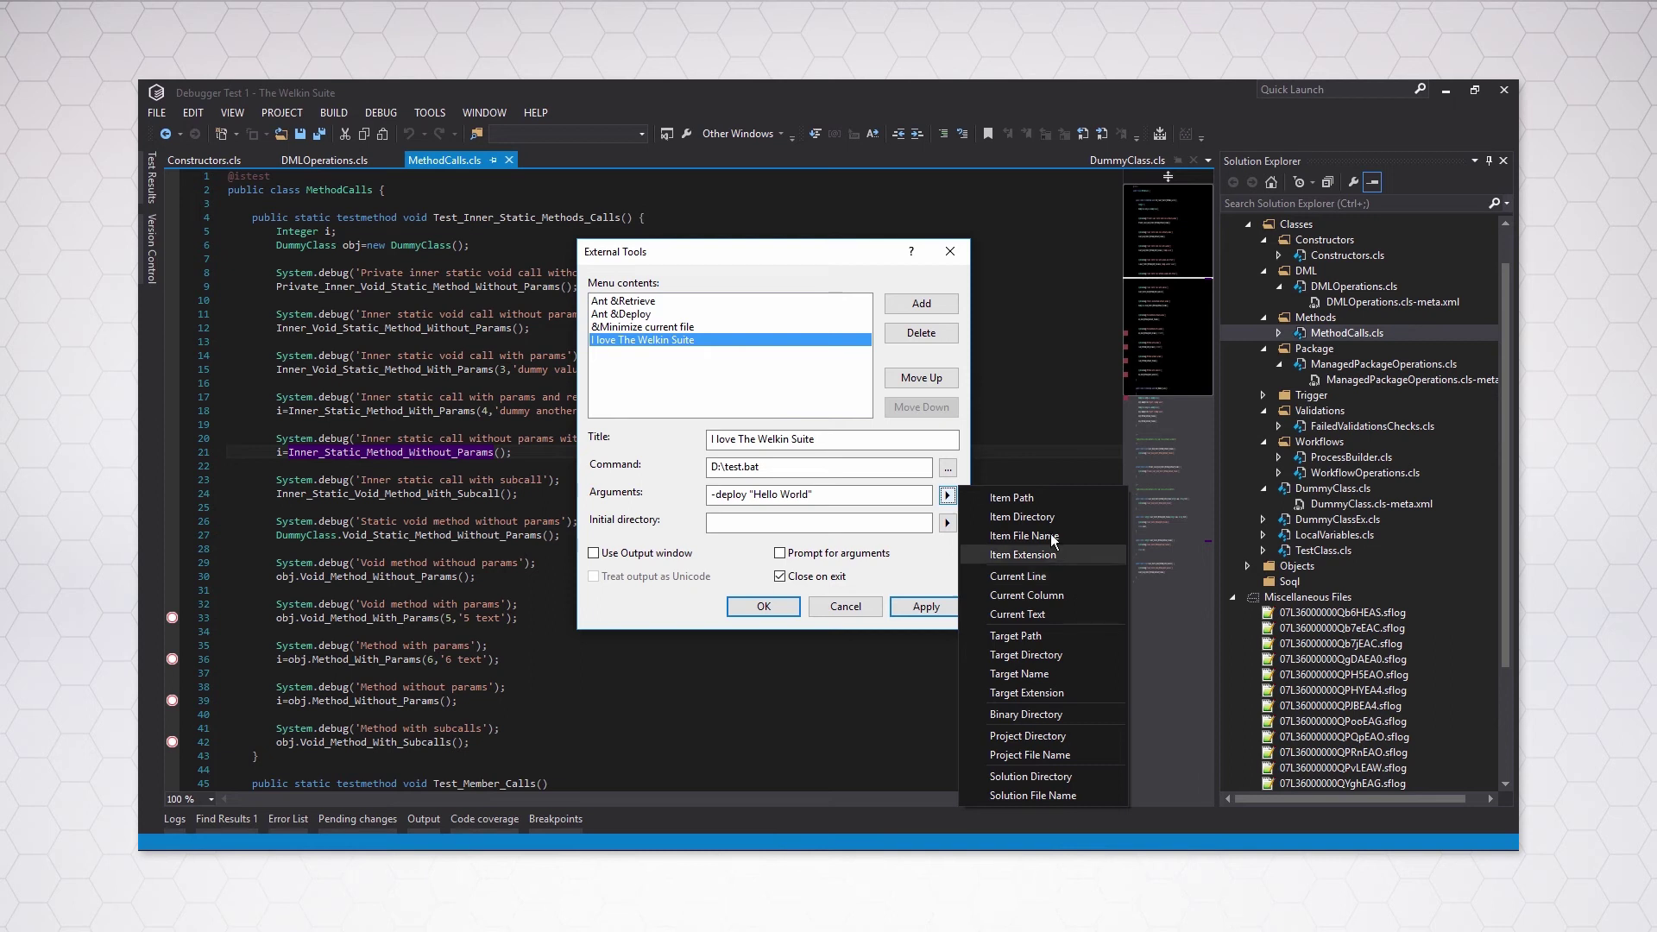
pyautogui.click(1054, 573)
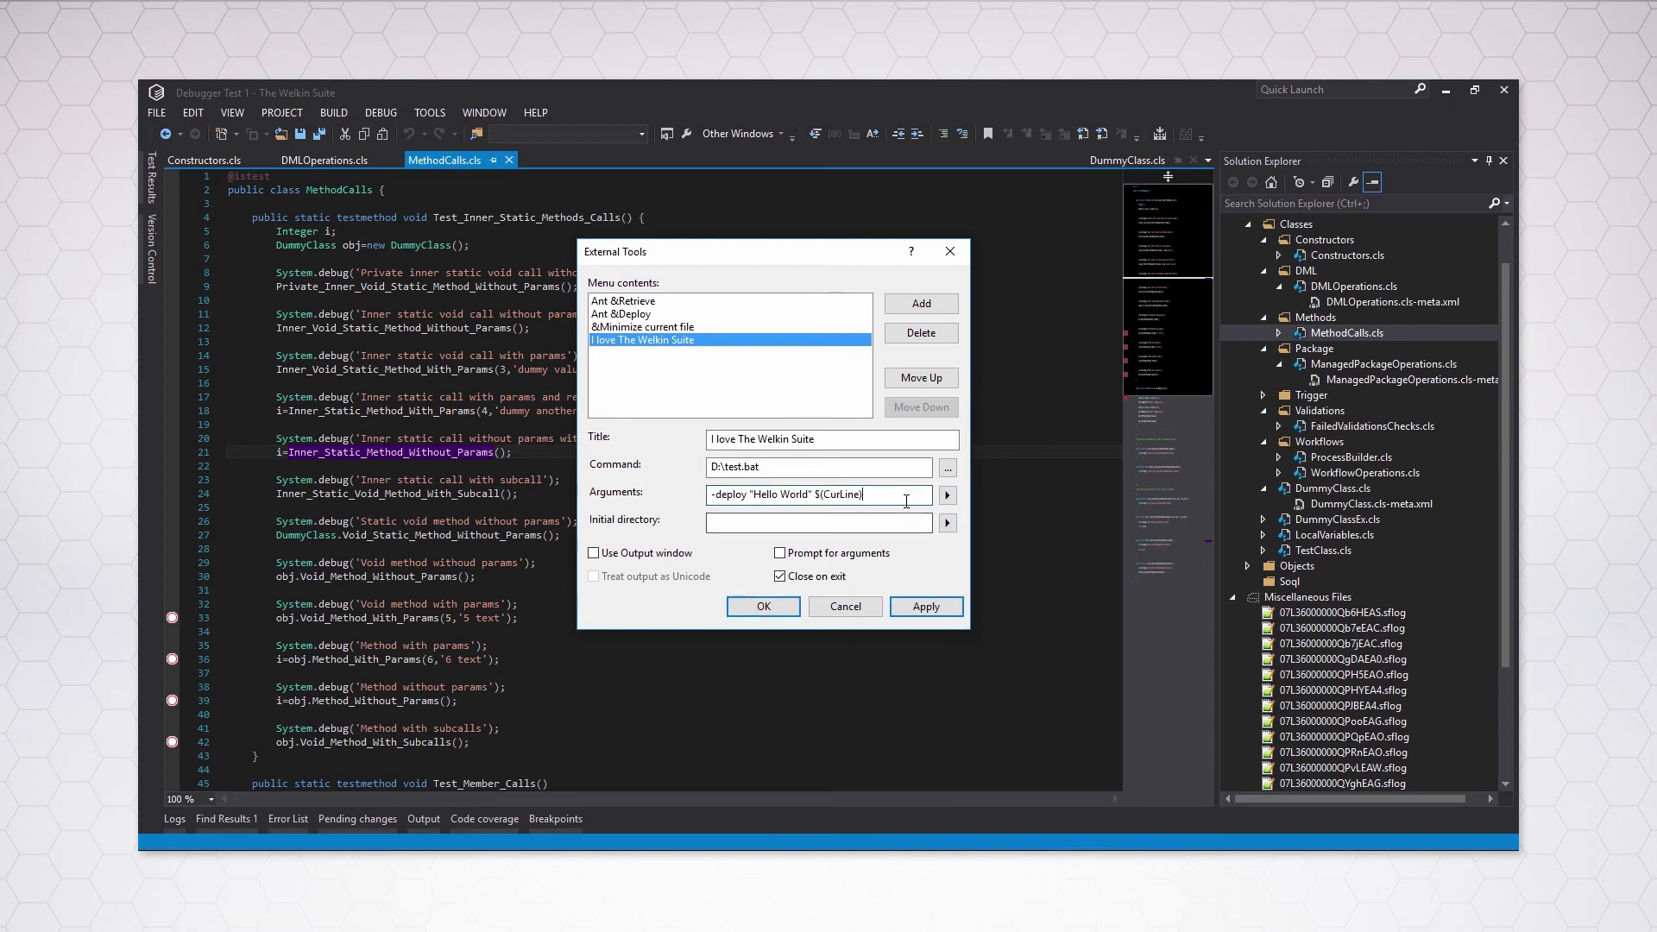
pyautogui.click(946, 495)
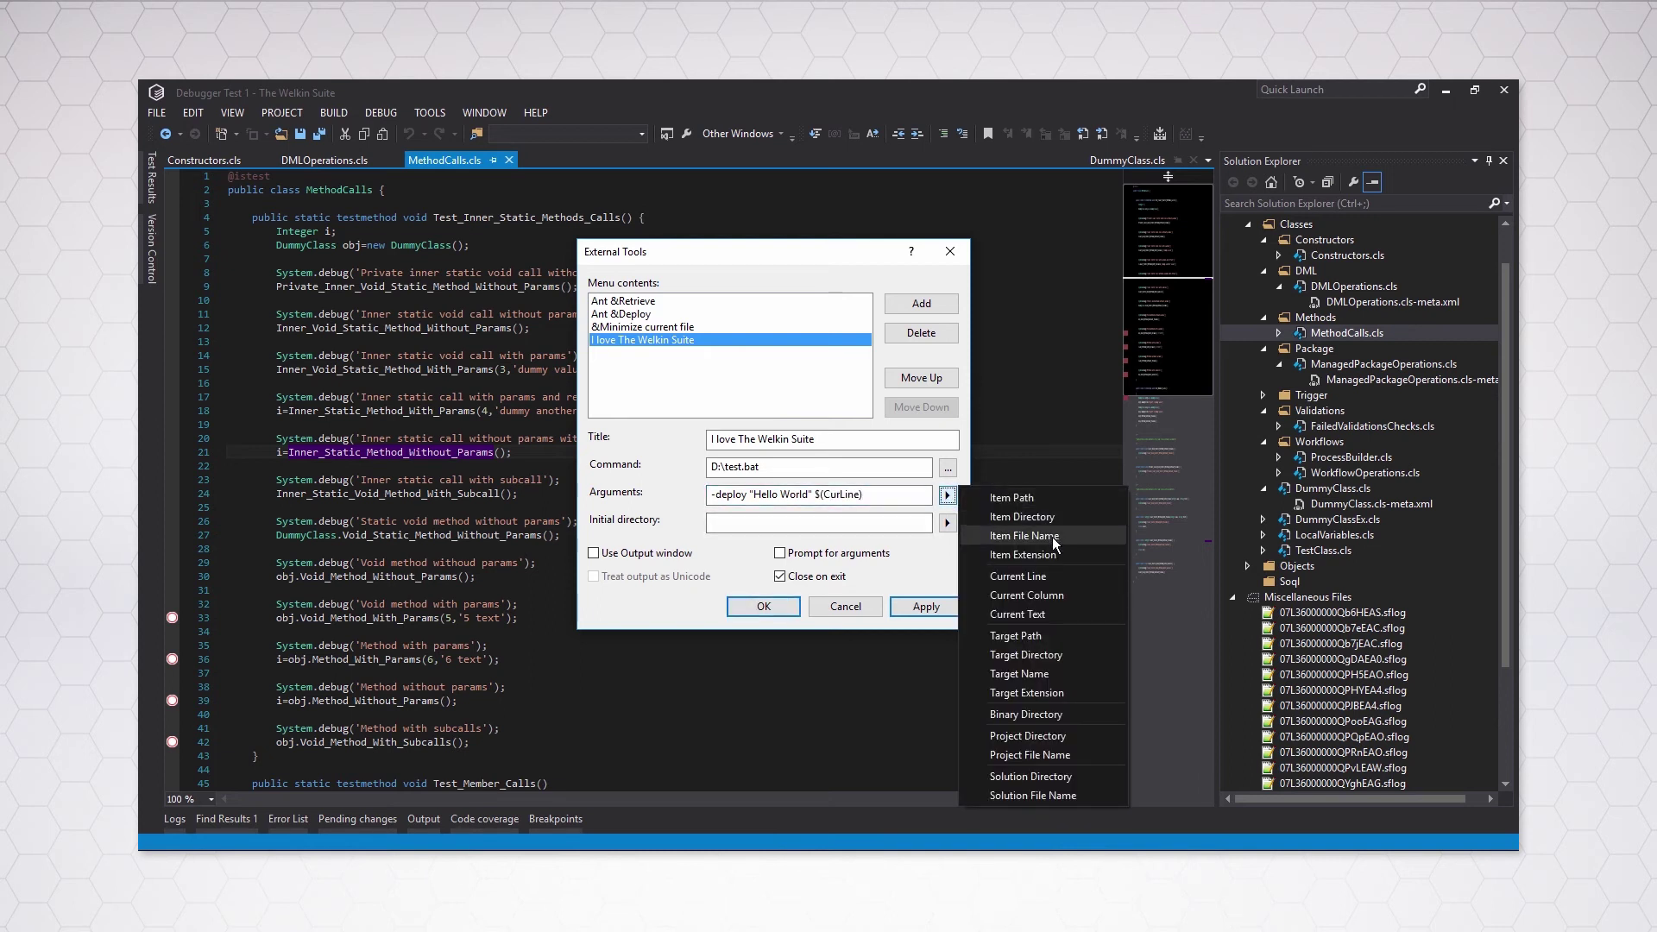
pyautogui.click(1052, 537)
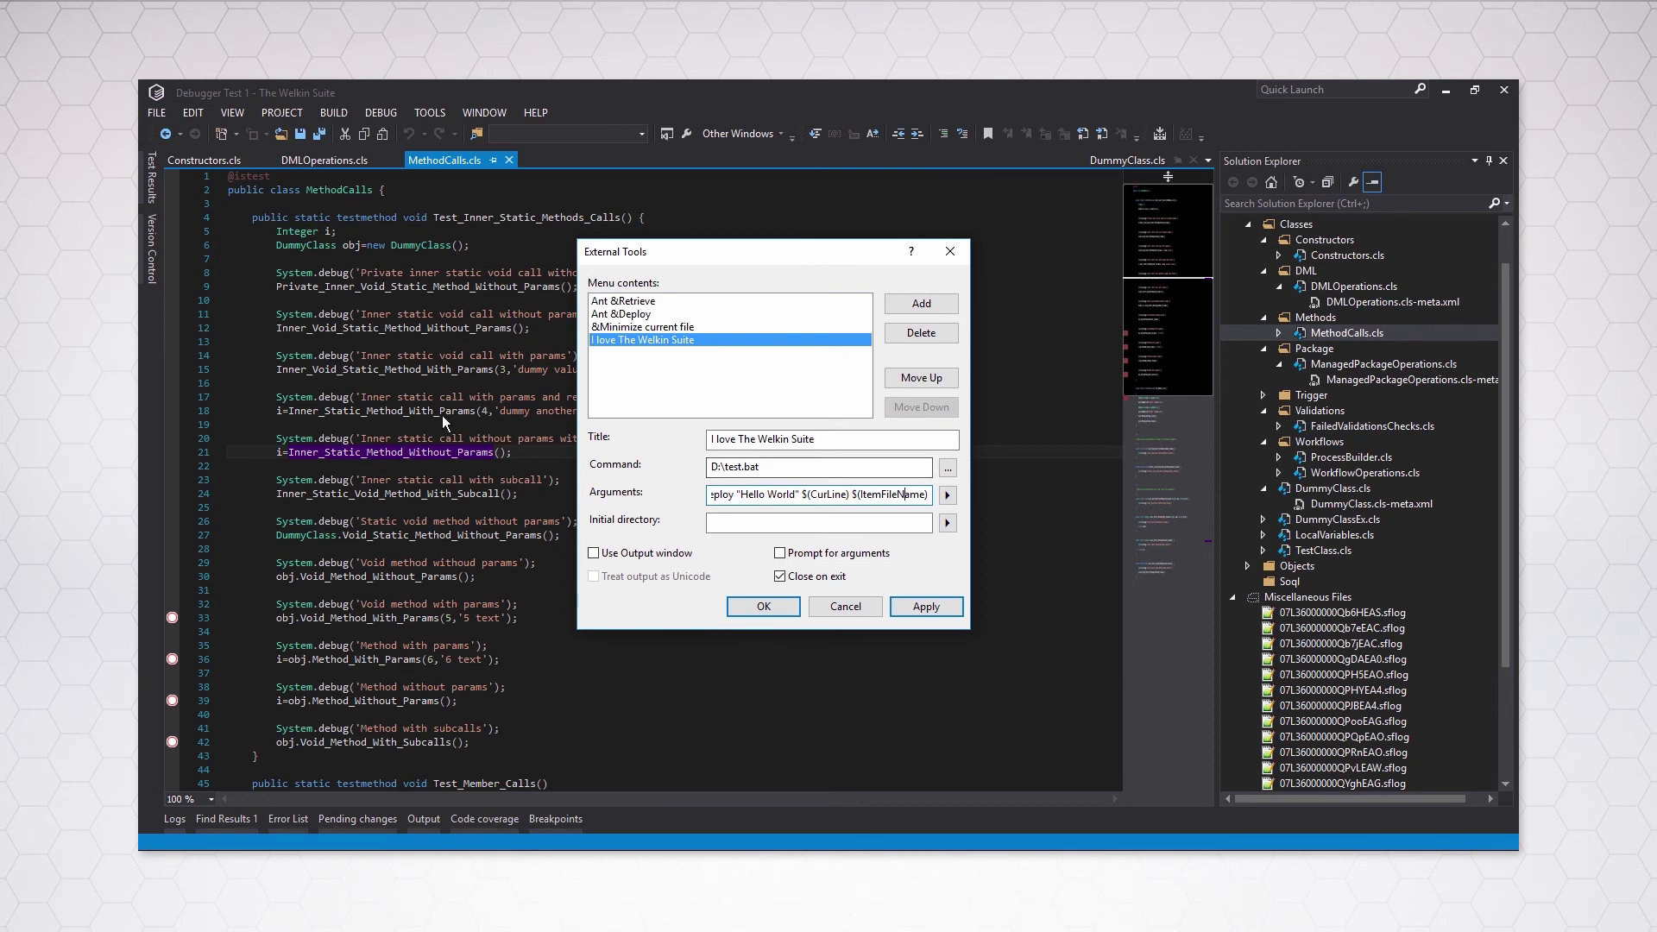
pyautogui.moveTo(852, 495); pyautogui.dragTo(925, 502)
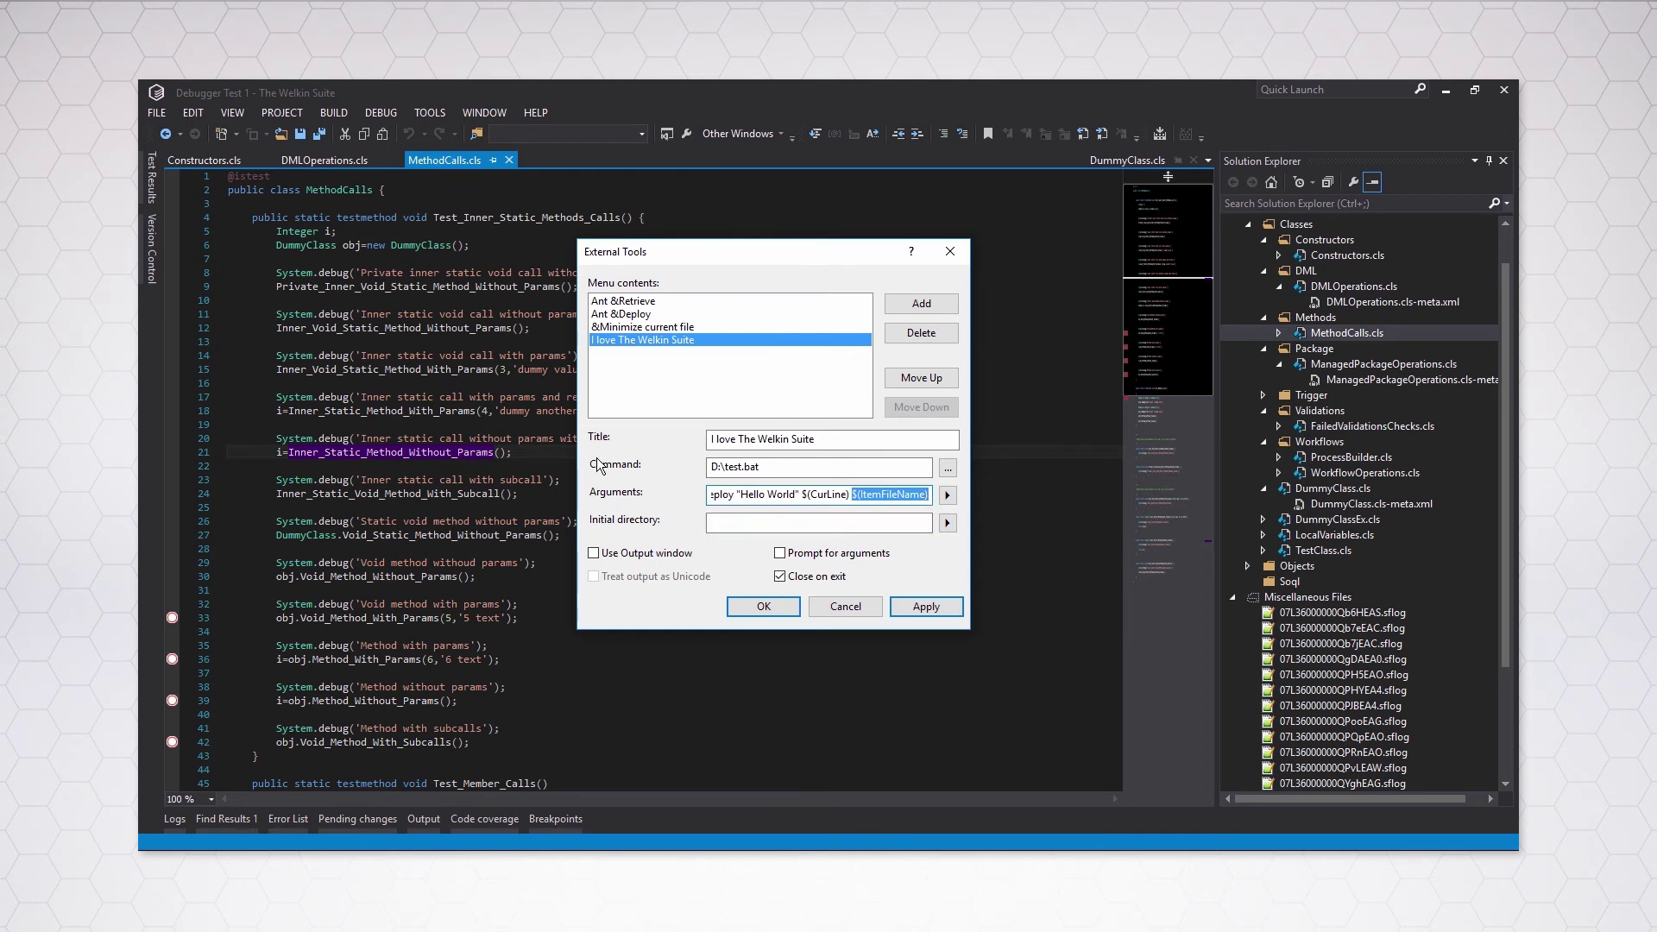
pyautogui.click(747, 520)
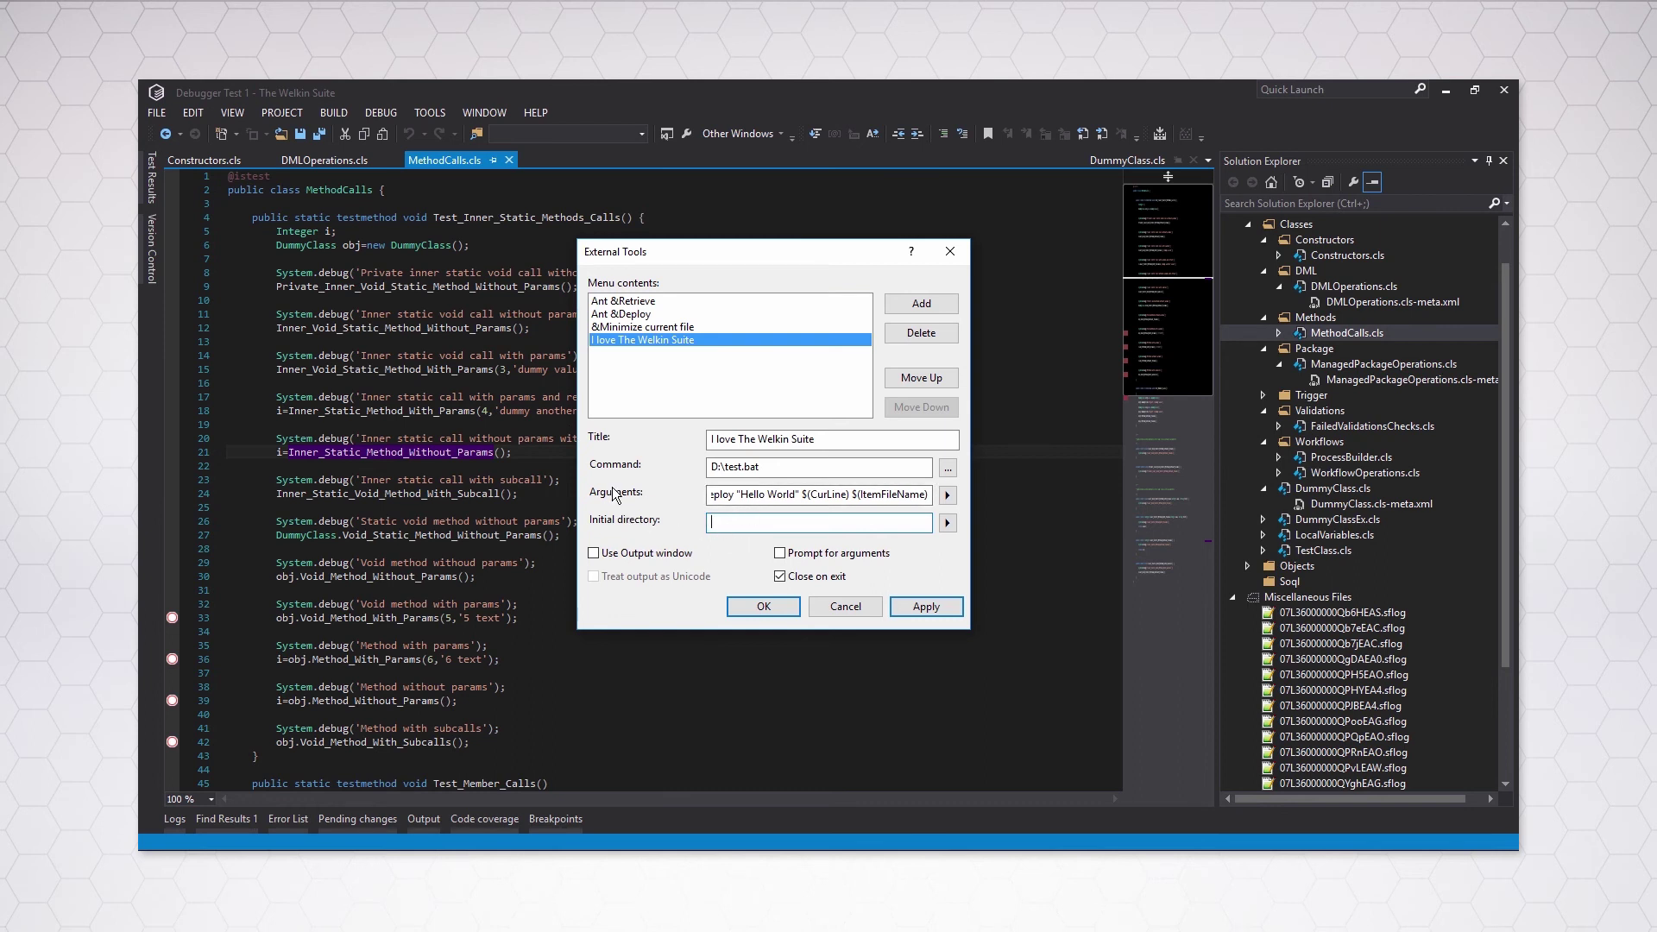
# - Enable "Use Output window" and "Prompt for arguments" for the new tool and apply the settings
pyautogui.click(594, 553)
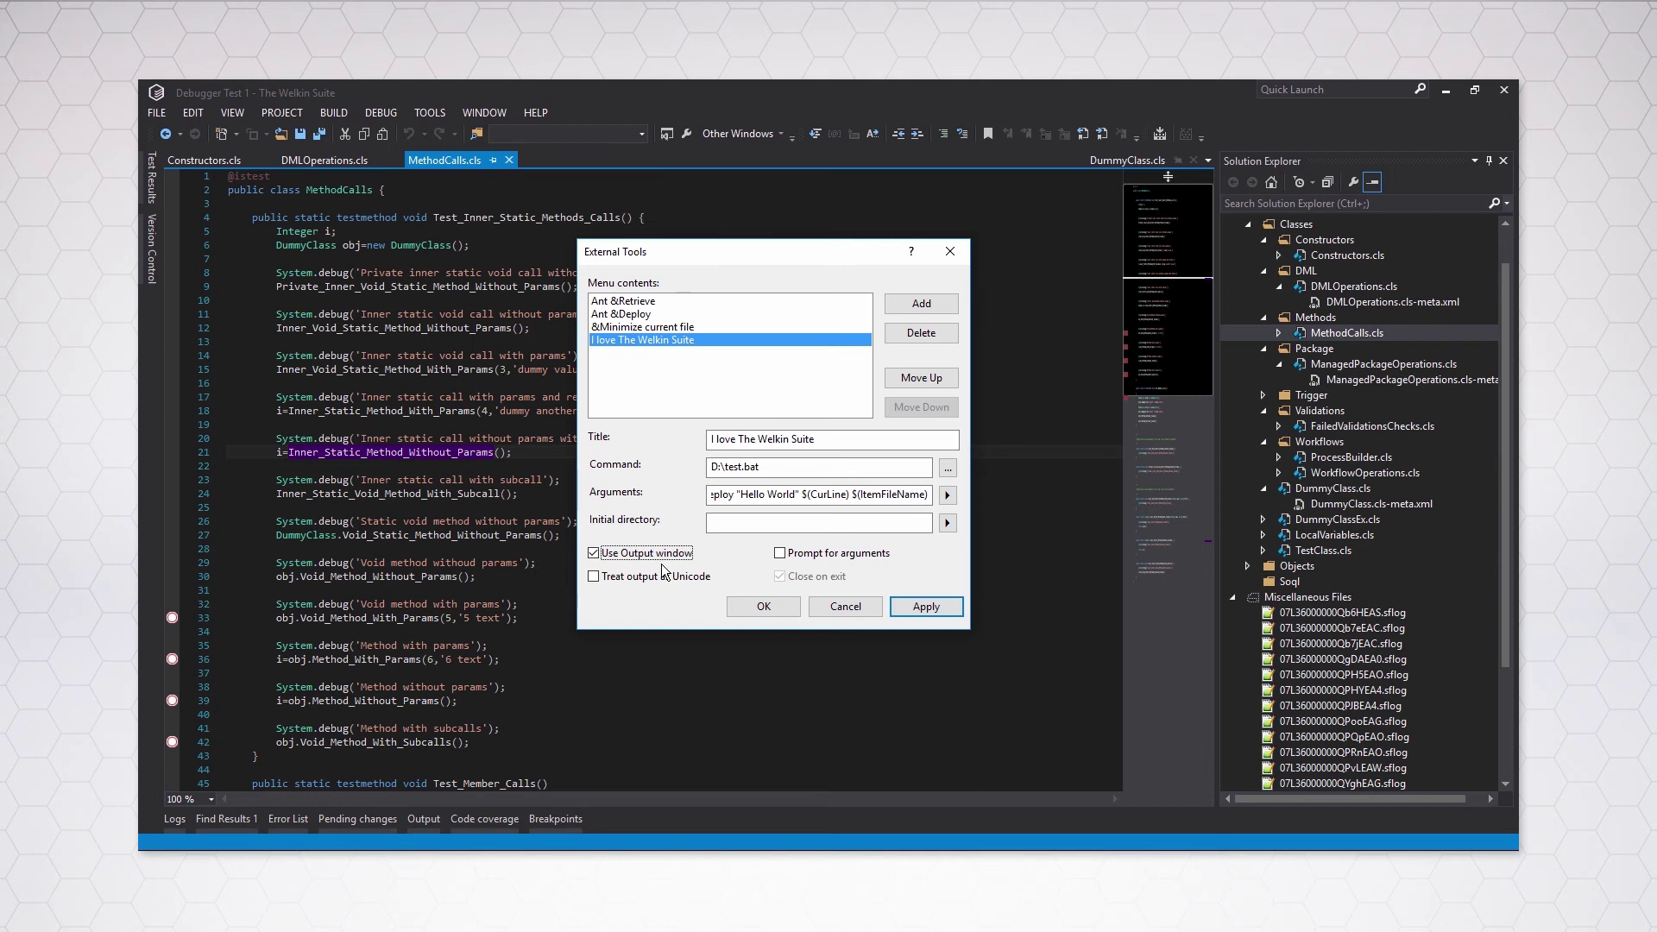
pyautogui.click(815, 552)
pyautogui.click(915, 608)
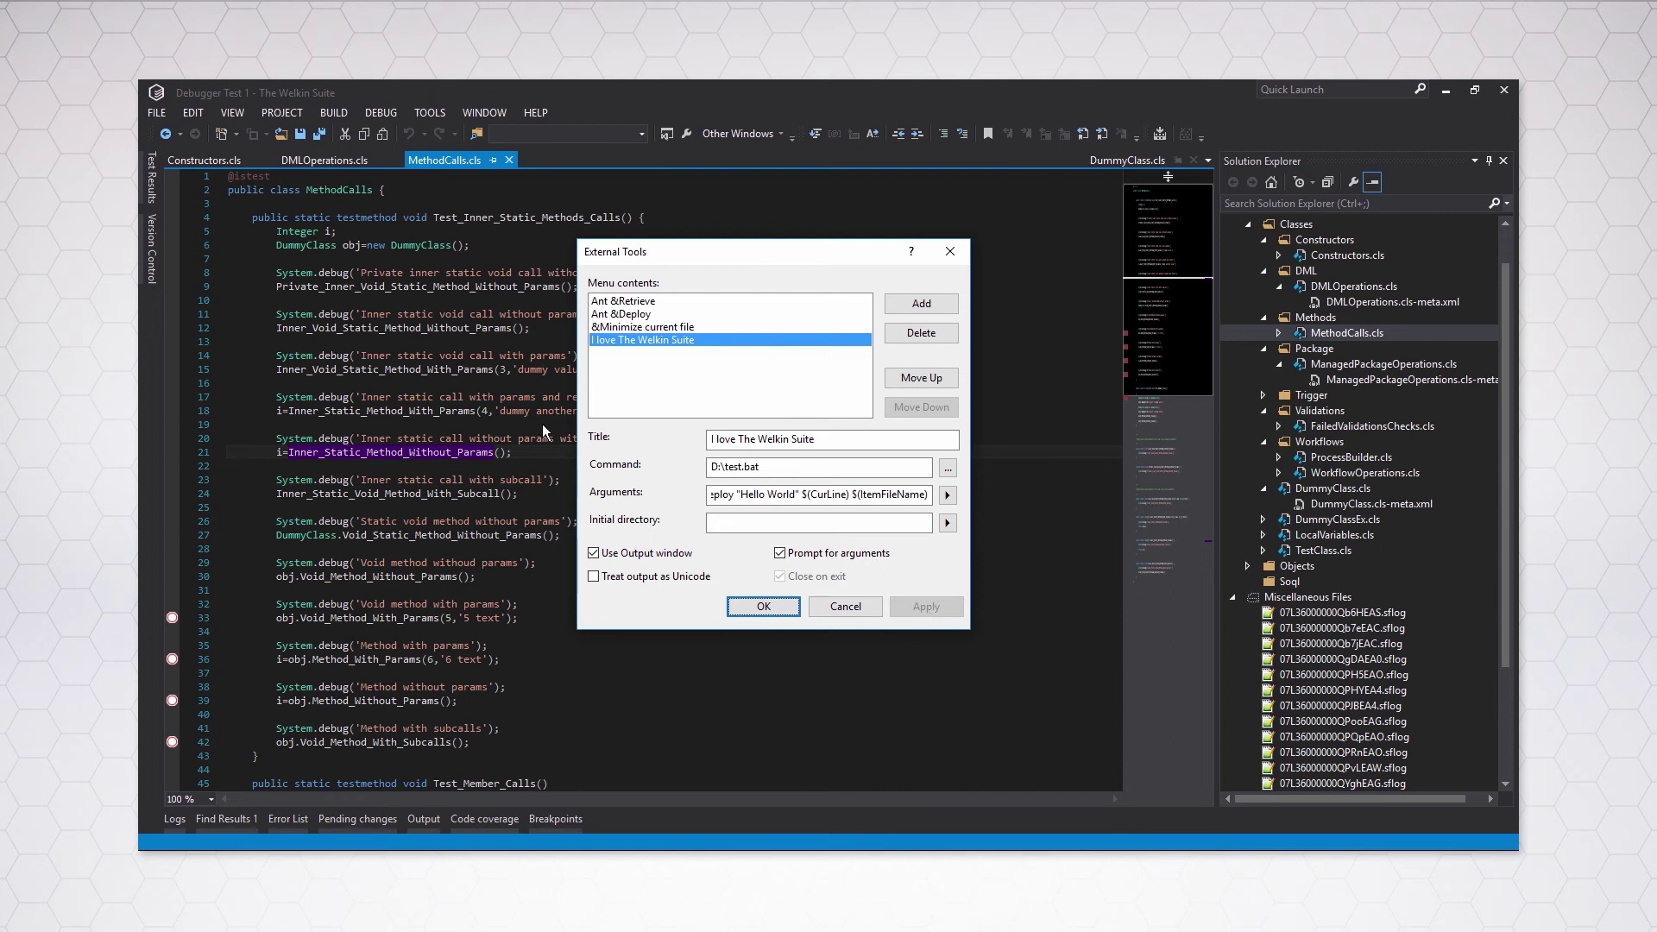
# - Add an & access-key marker to the new tool's title, then save and close the External Tools settings
pyautogui.click(760, 440)
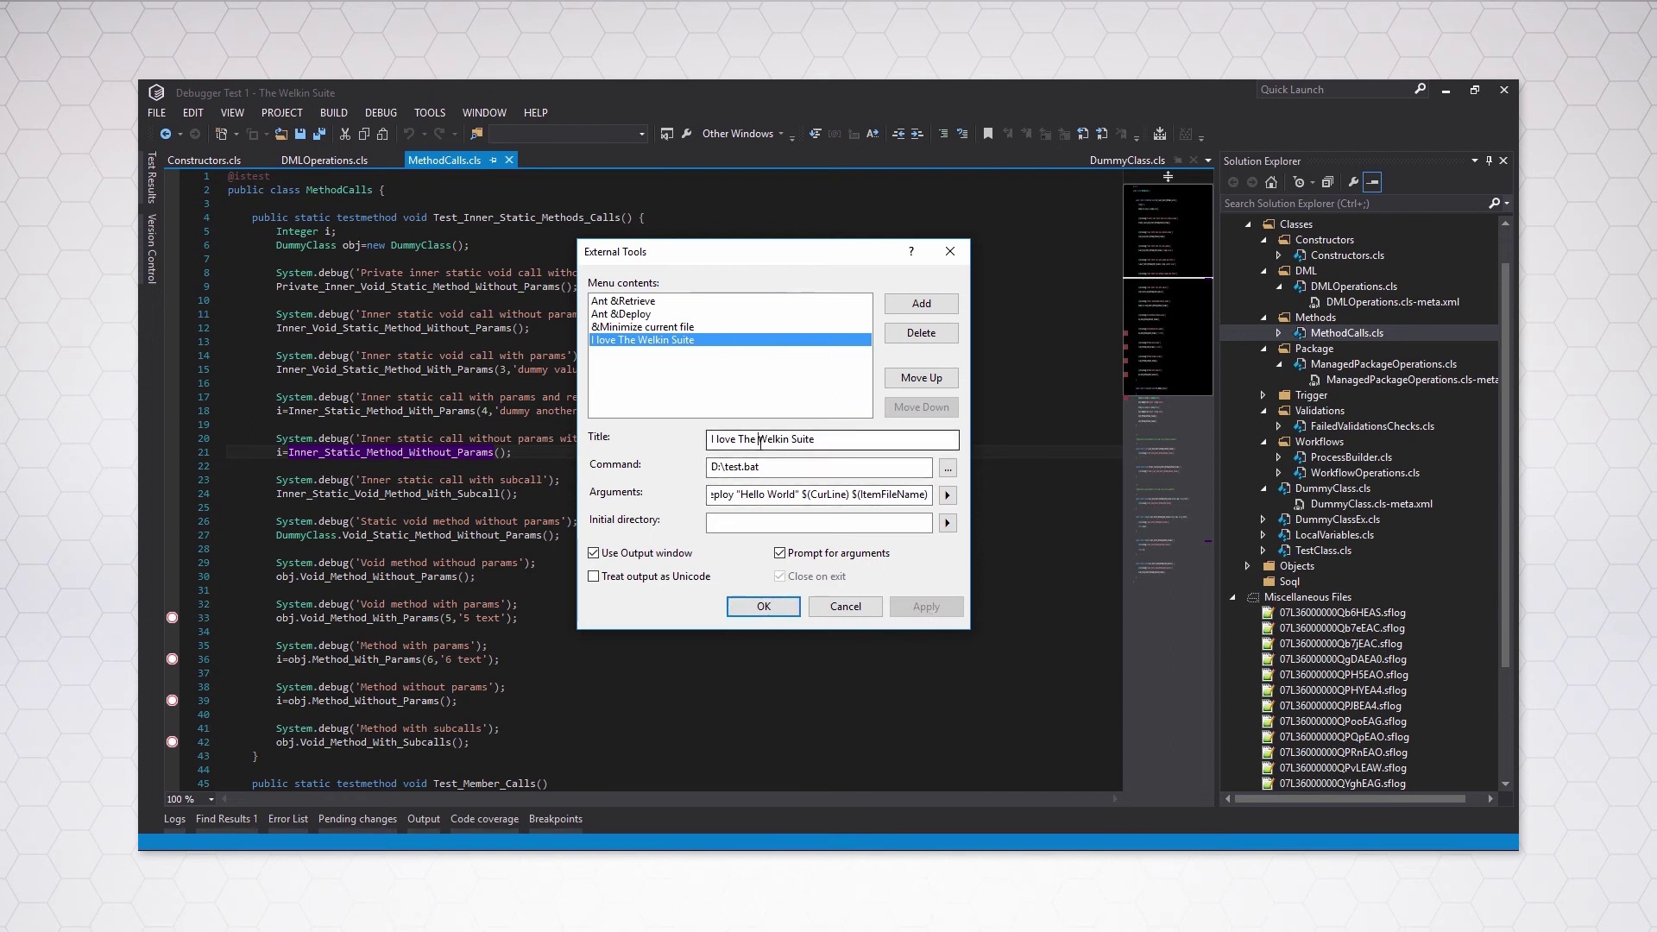
pyautogui.write('&')
pyautogui.click(932, 606)
pyautogui.click(763, 607)
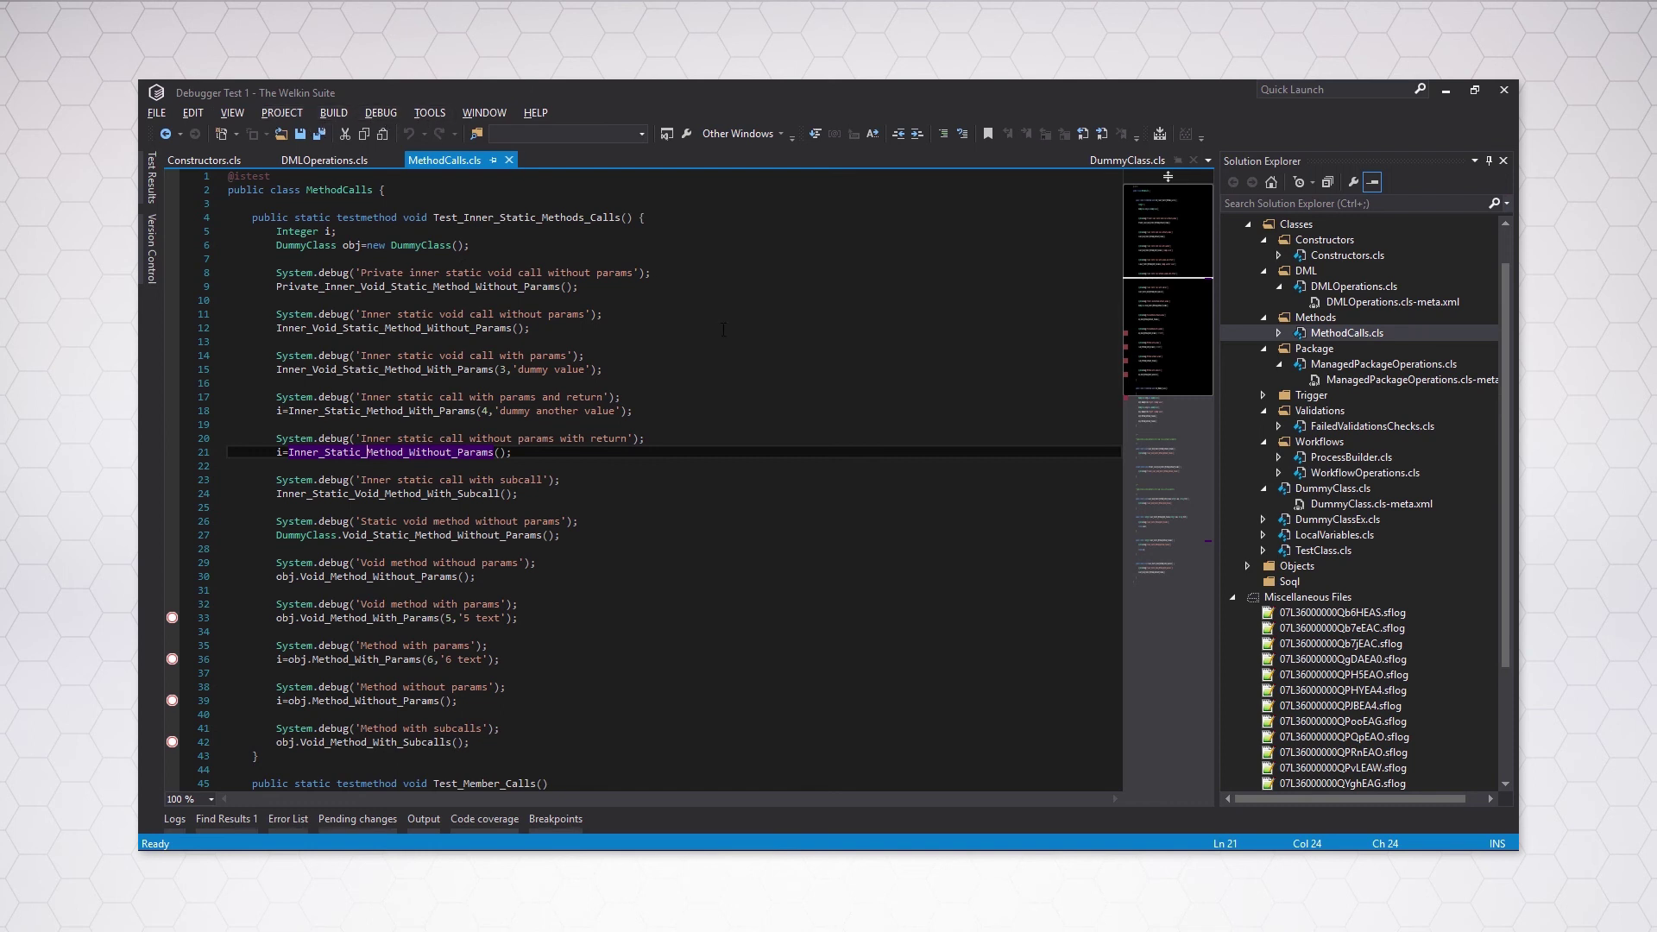
# - Run the "I love The Welkin Suite" tool from line 19 of MethodCalls.cls with its preset arguments and inspect the printed output
pyautogui.hotkey('alt', 't')
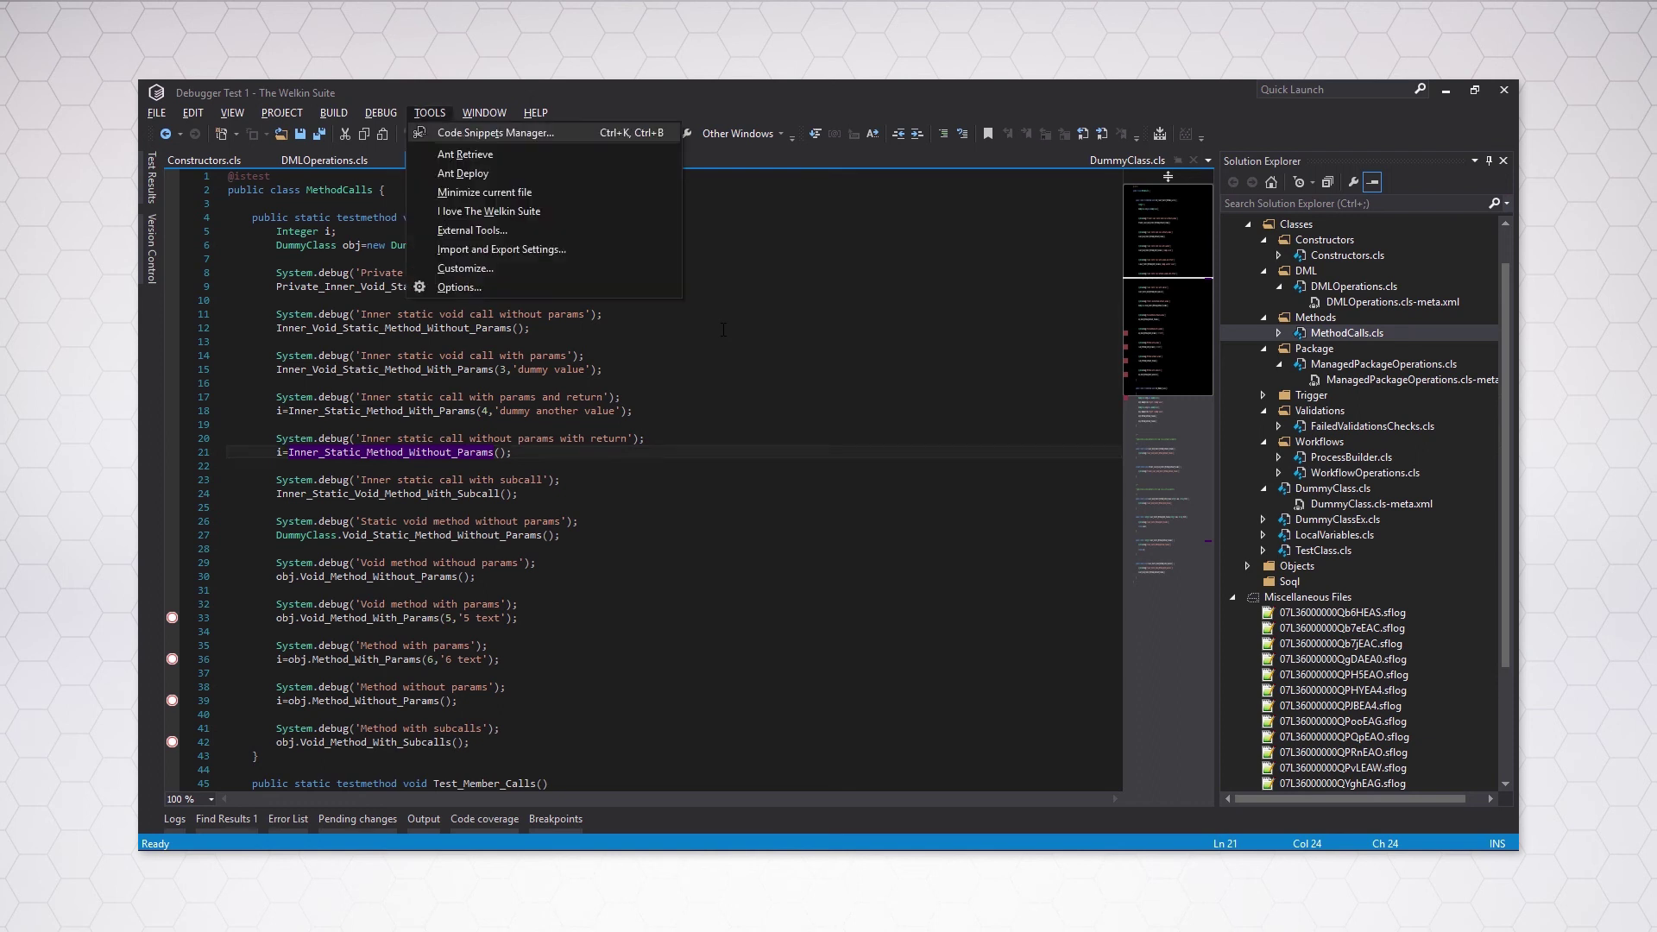
pyautogui.click(484, 221)
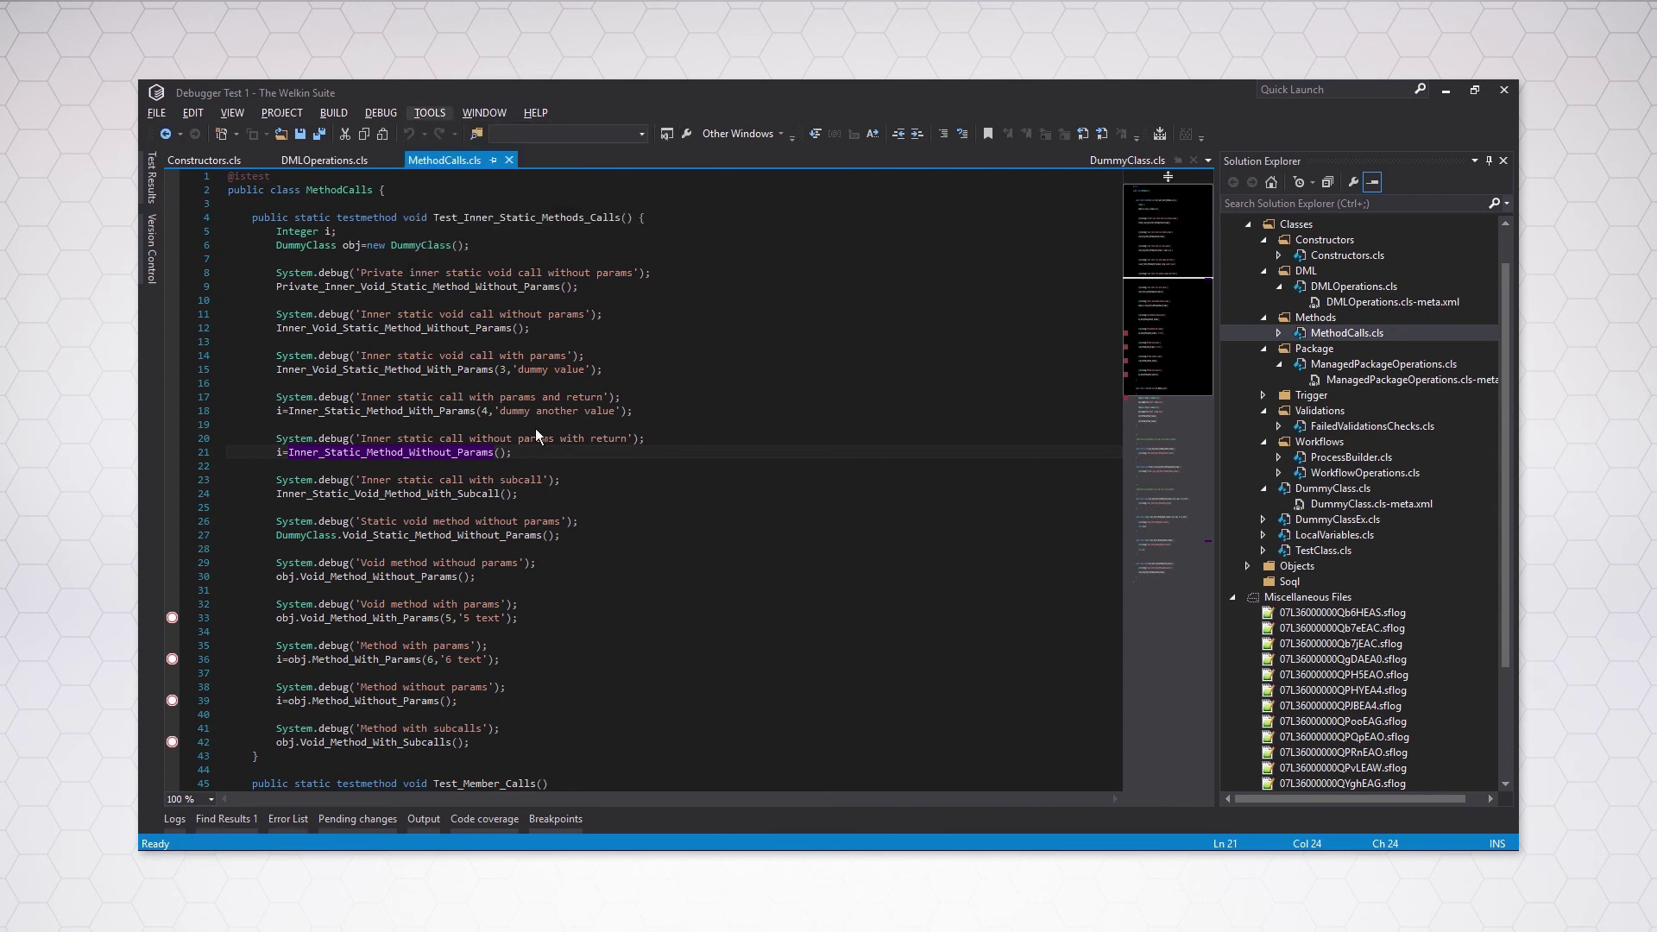
pyautogui.click(608, 423)
pyautogui.hotkey('alt', 't')
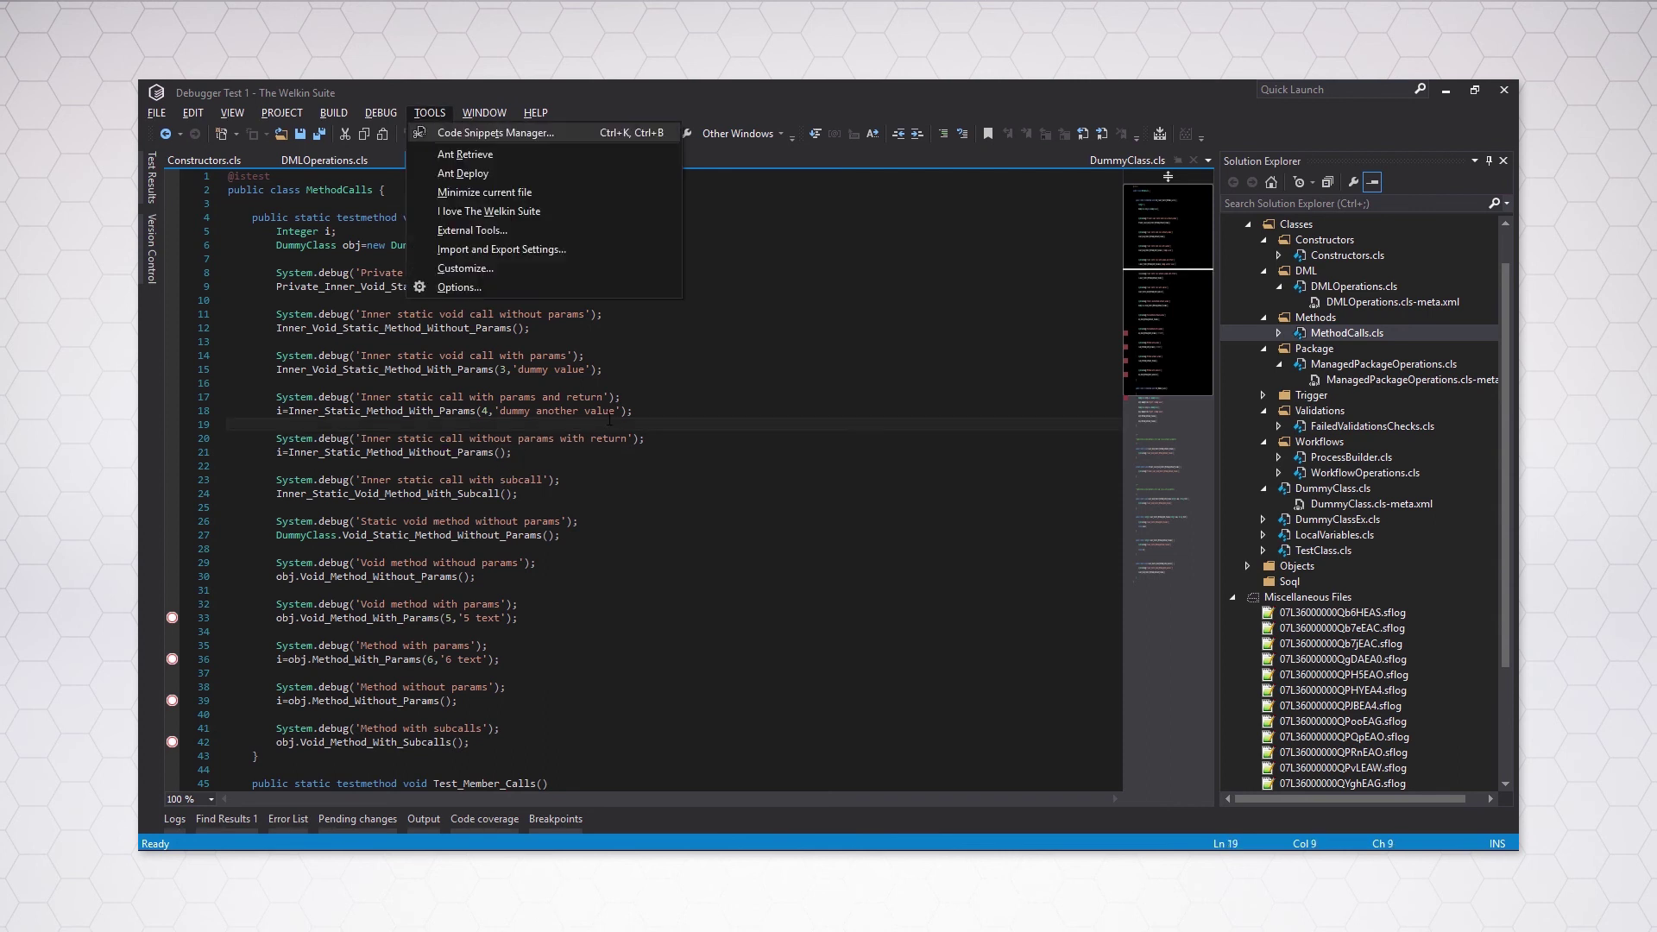
pyautogui.press('l')
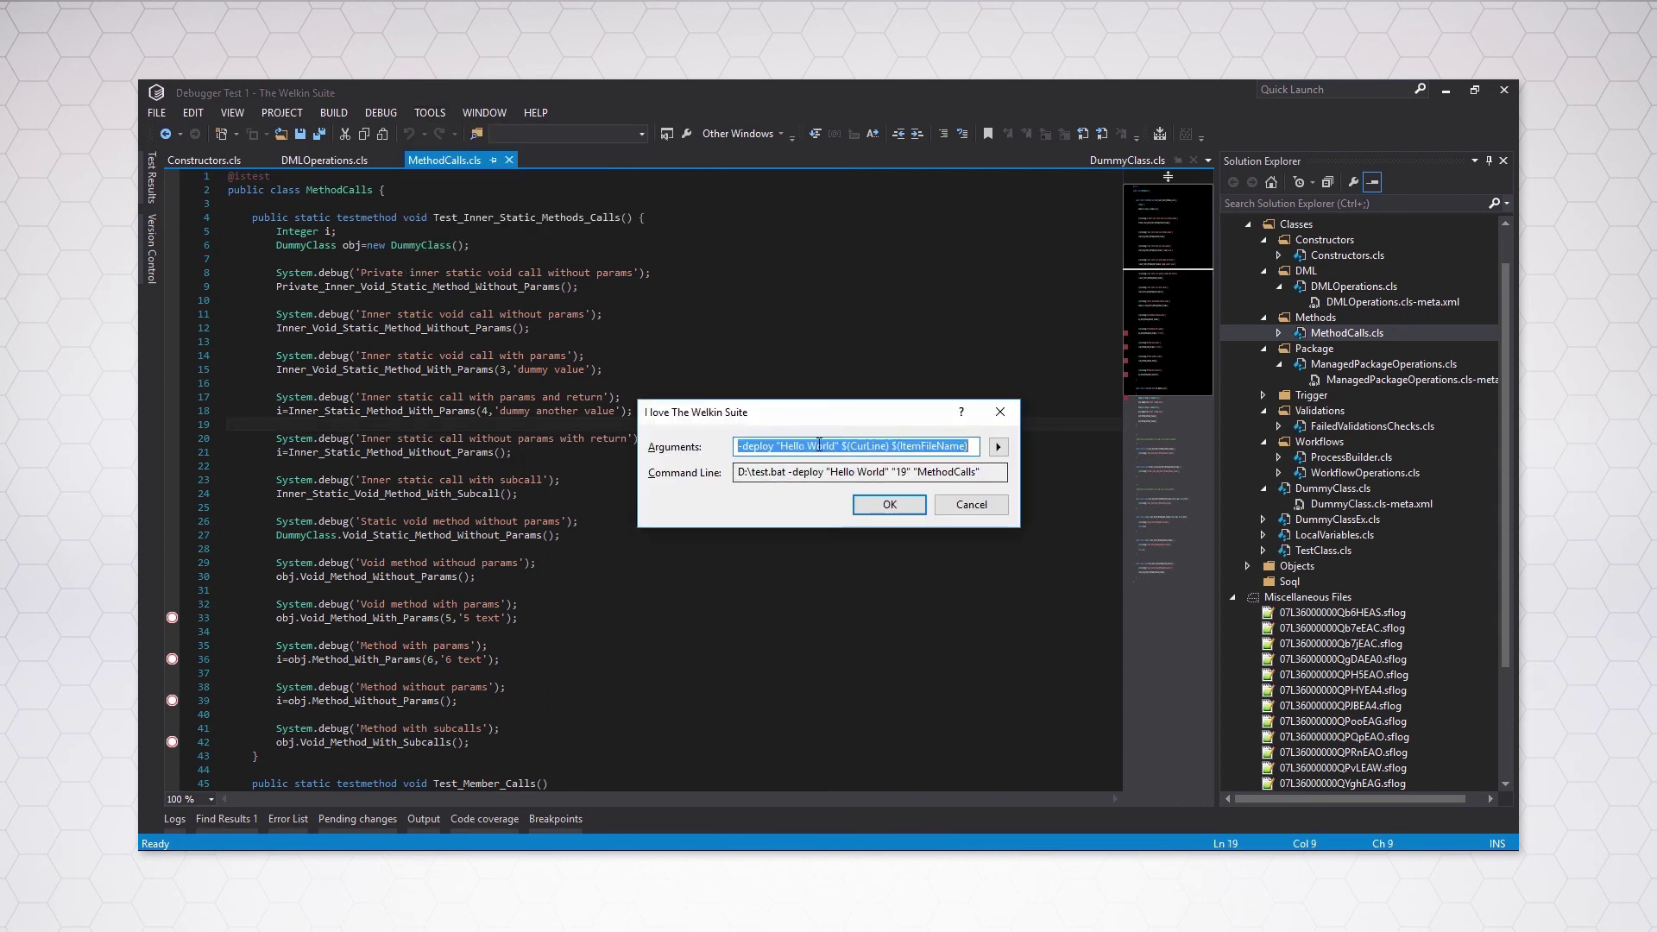
pyautogui.click(882, 502)
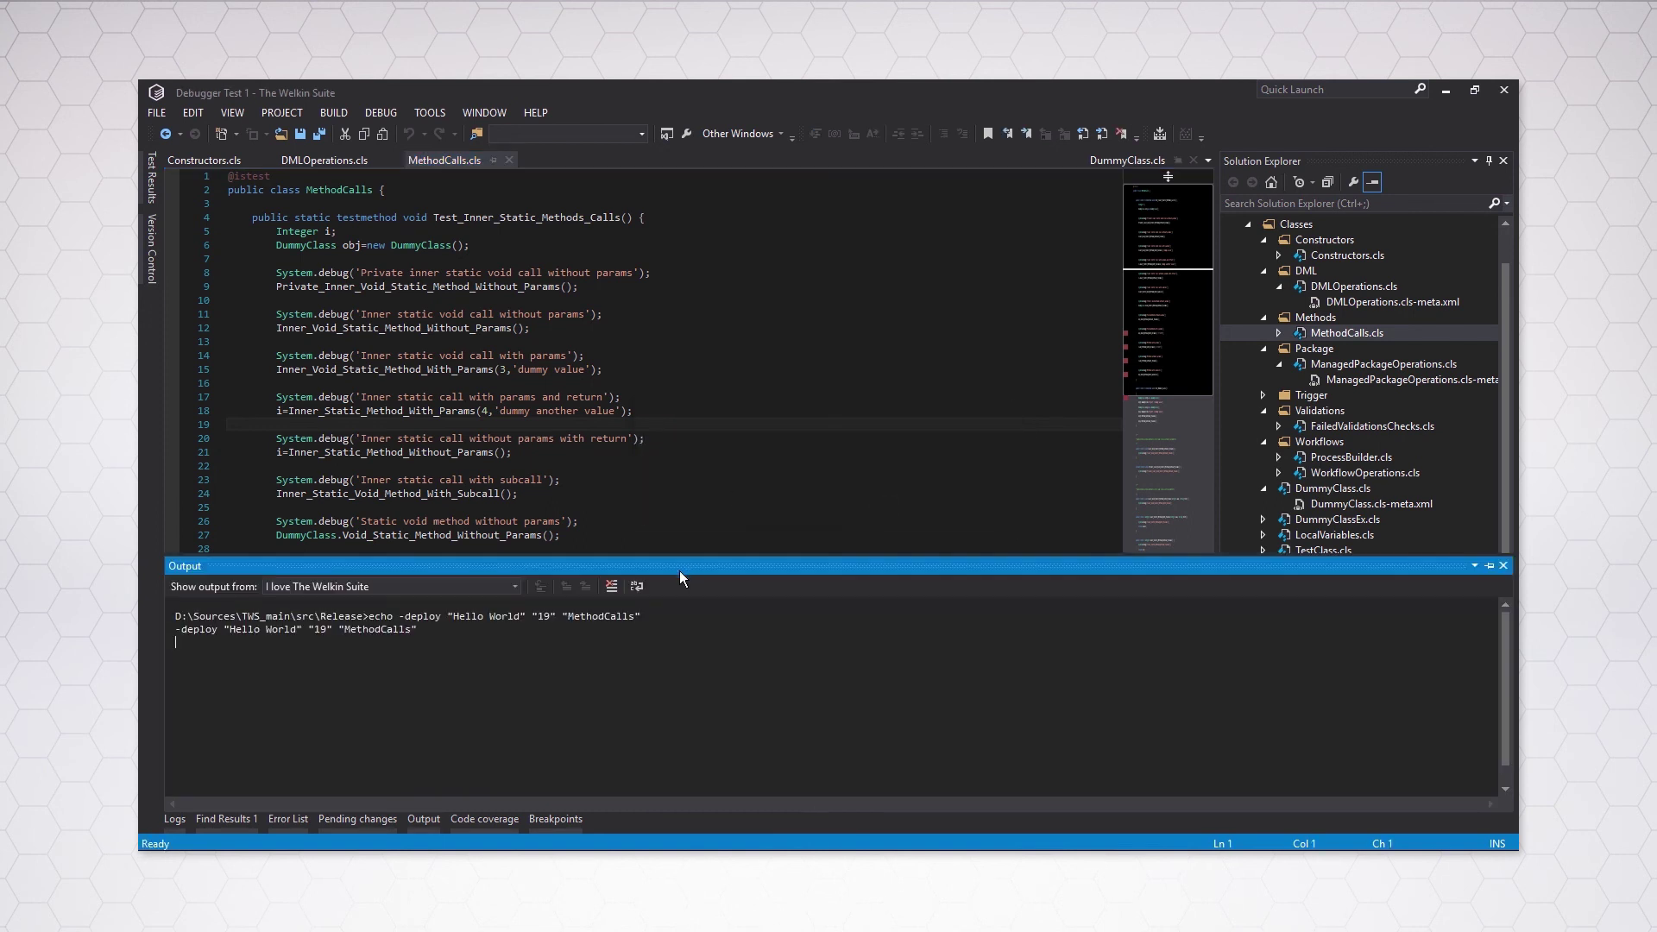
pyautogui.moveTo(512, 628); pyautogui.dragTo(158, 587)
pyautogui.click(599, 673)
pyautogui.click(690, 444)
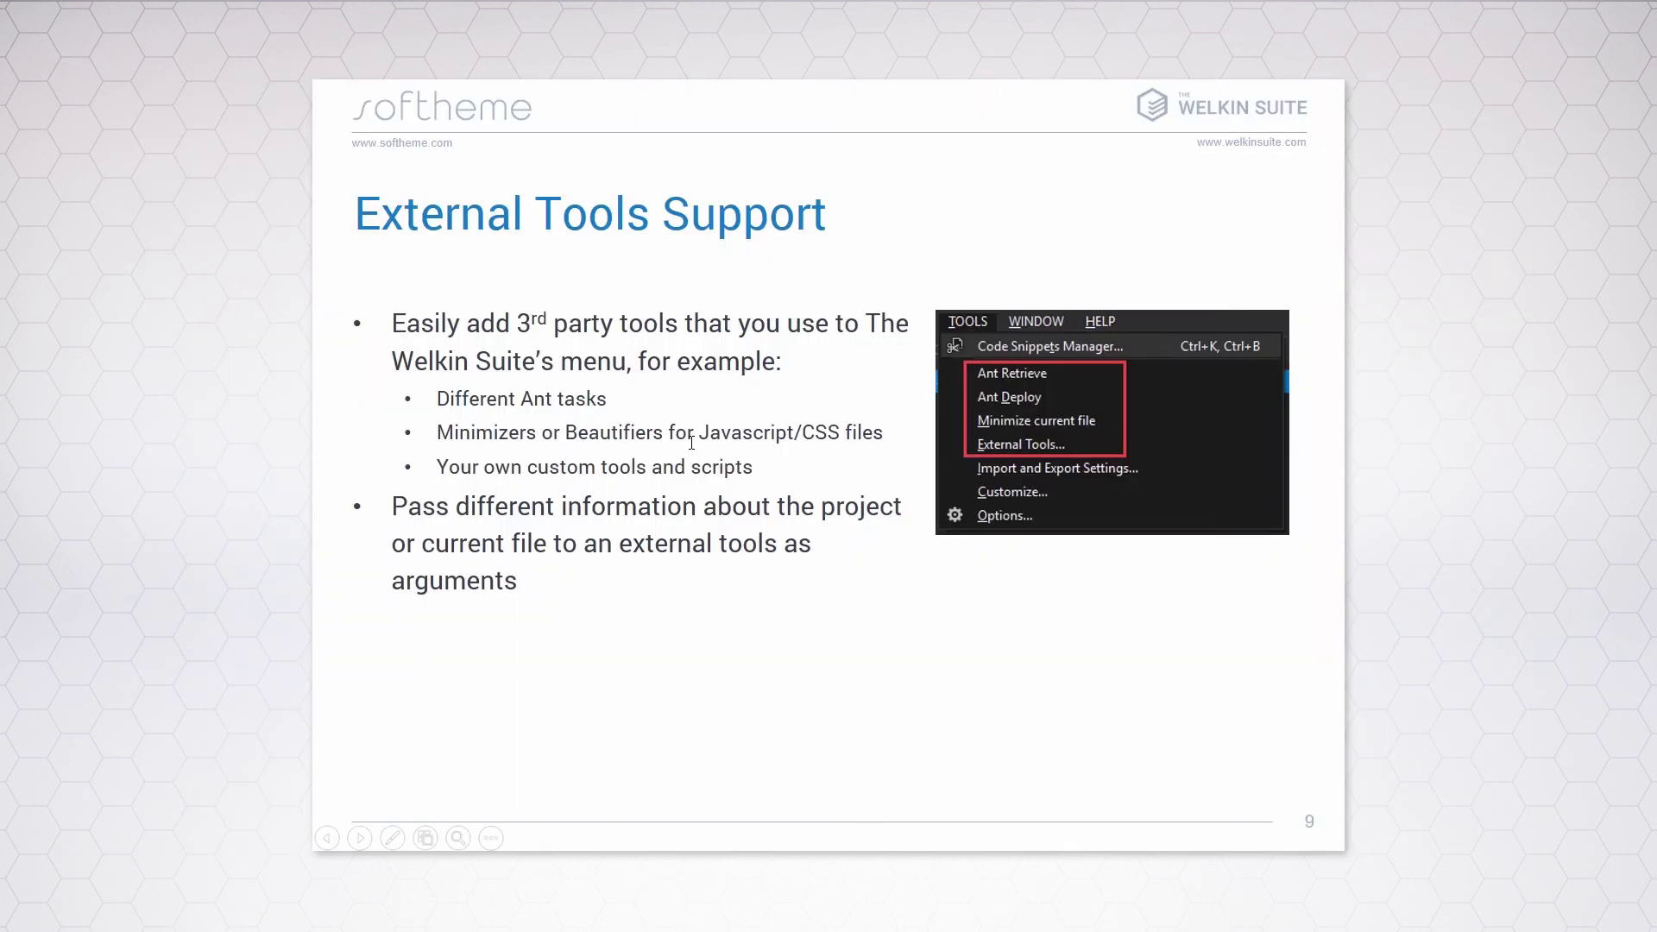
pyautogui.press('Right')
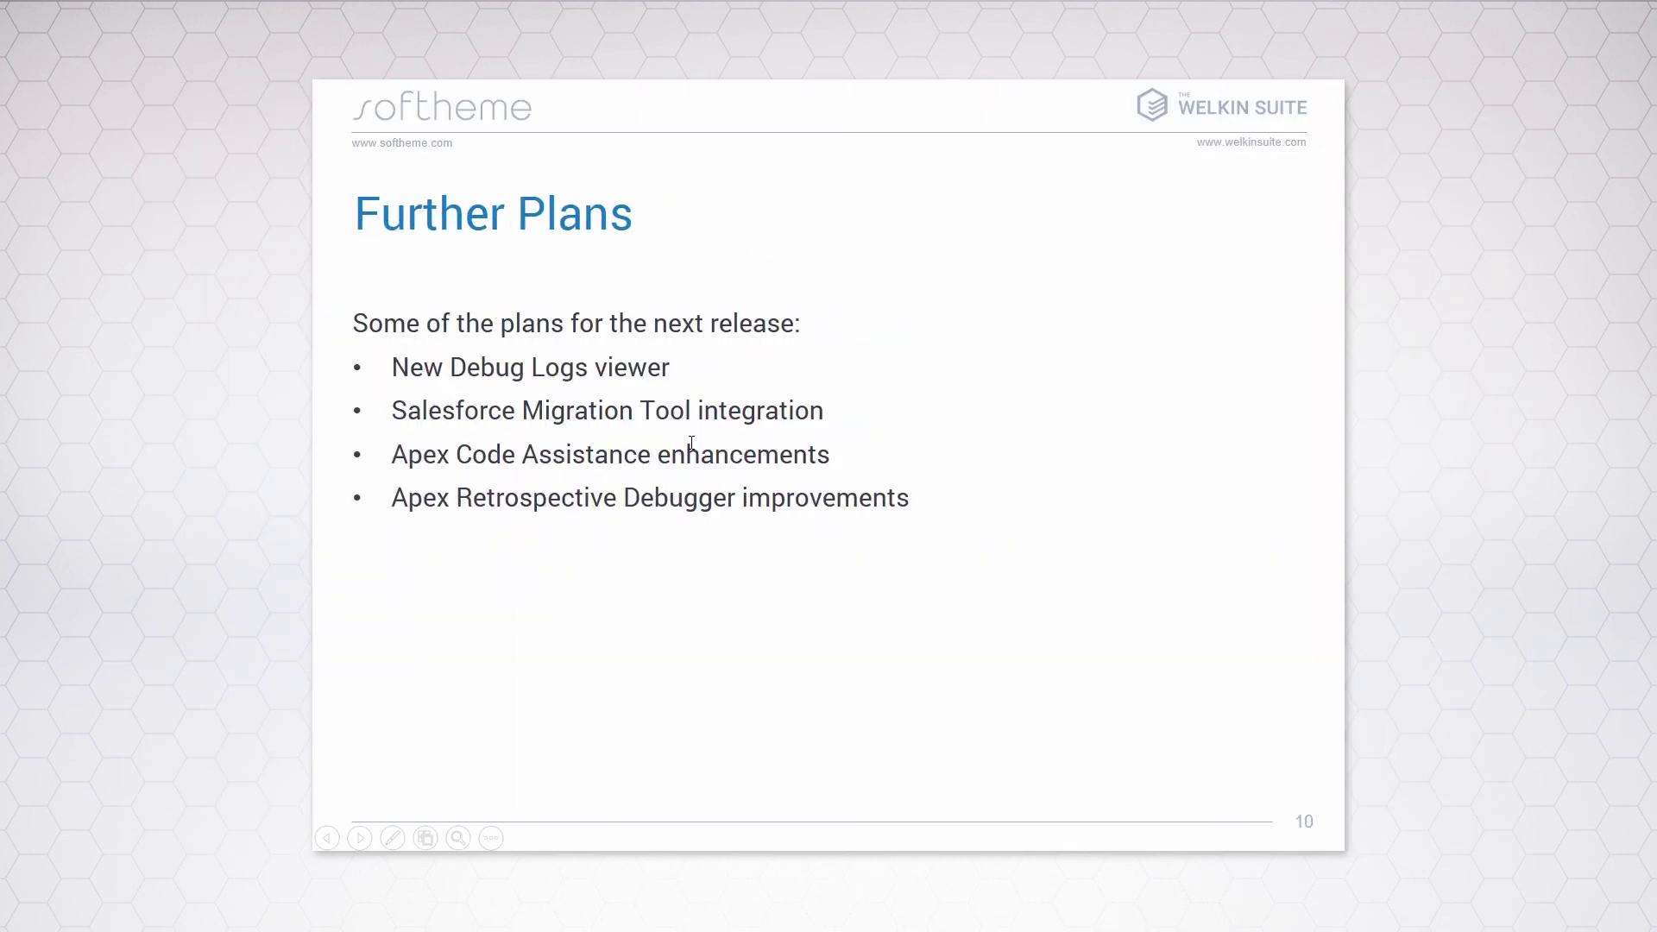